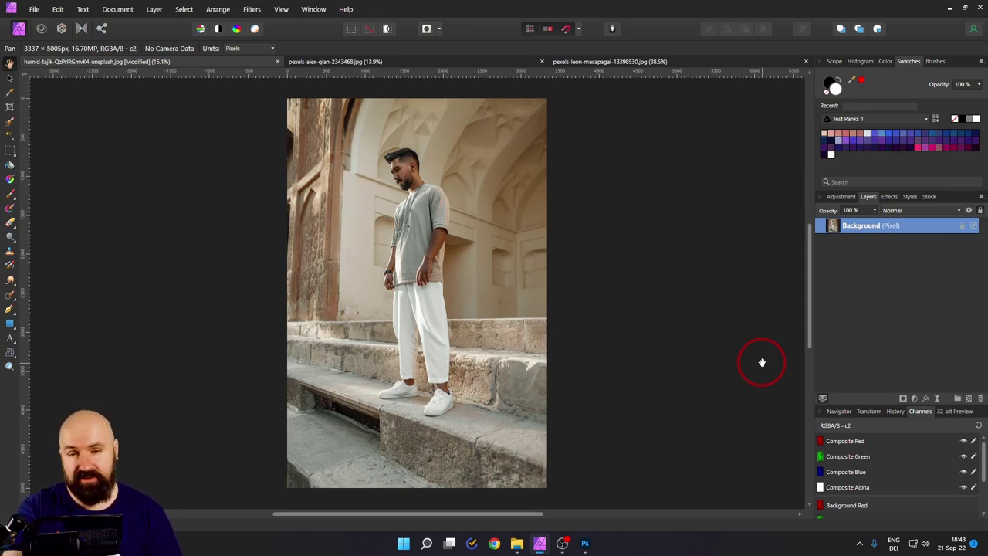
scroll(421, 220, "up", 5)
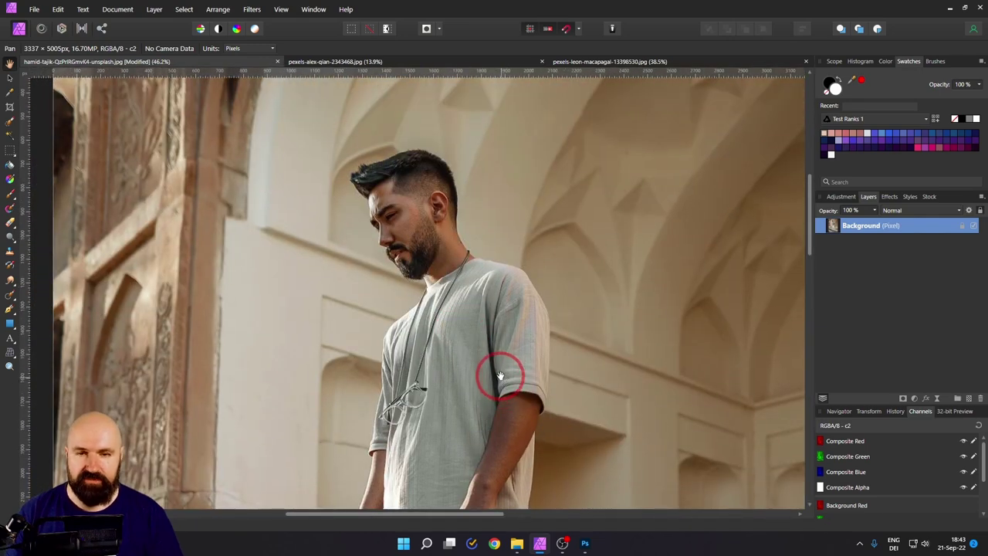
scroll(540, 232, "up", 3)
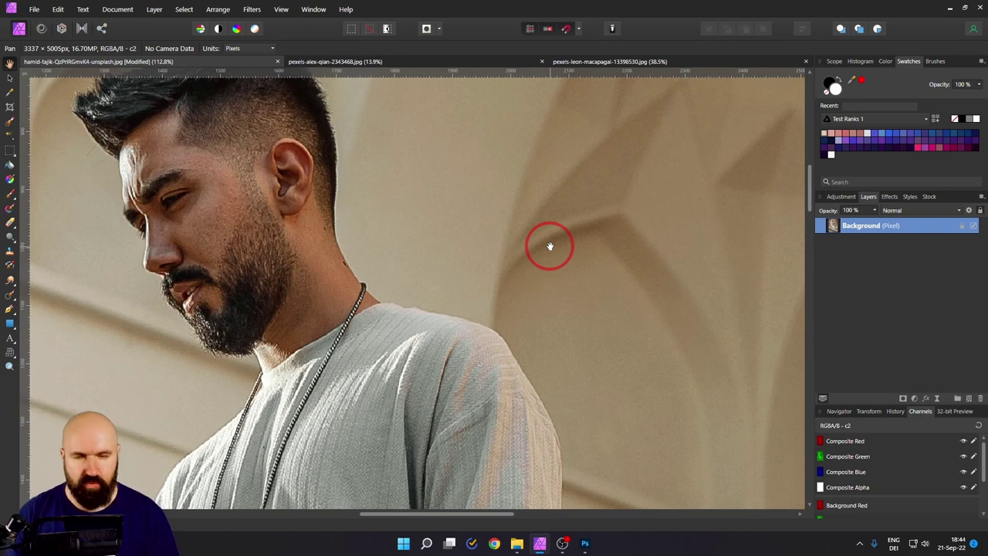
key("ctrl+0")
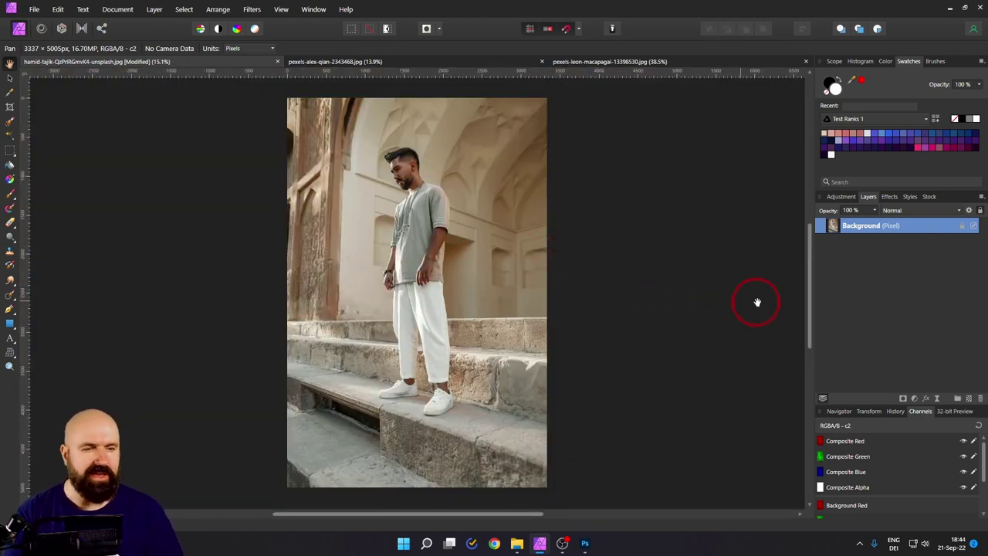
- Try an elliptical live Depth of Field blur around the man, inspecting the edges of his trousers before deleting the filter
left_click(936, 400)
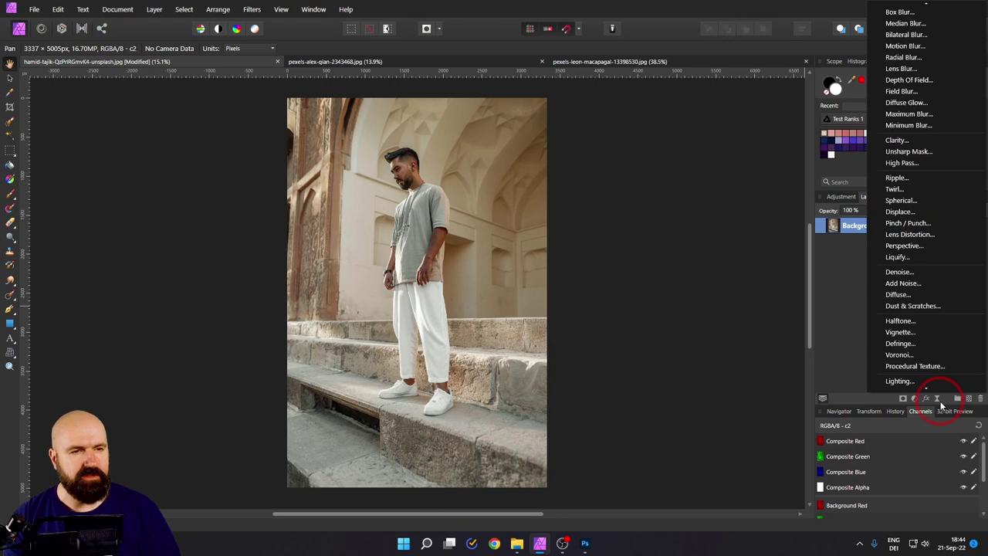
left_click(916, 80)
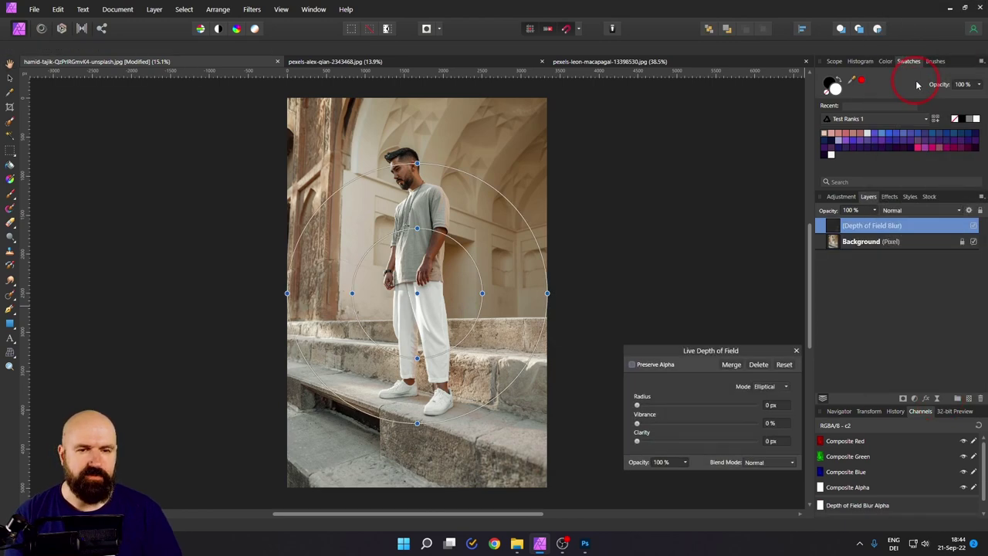
left_click_drag(547, 292, 487, 292)
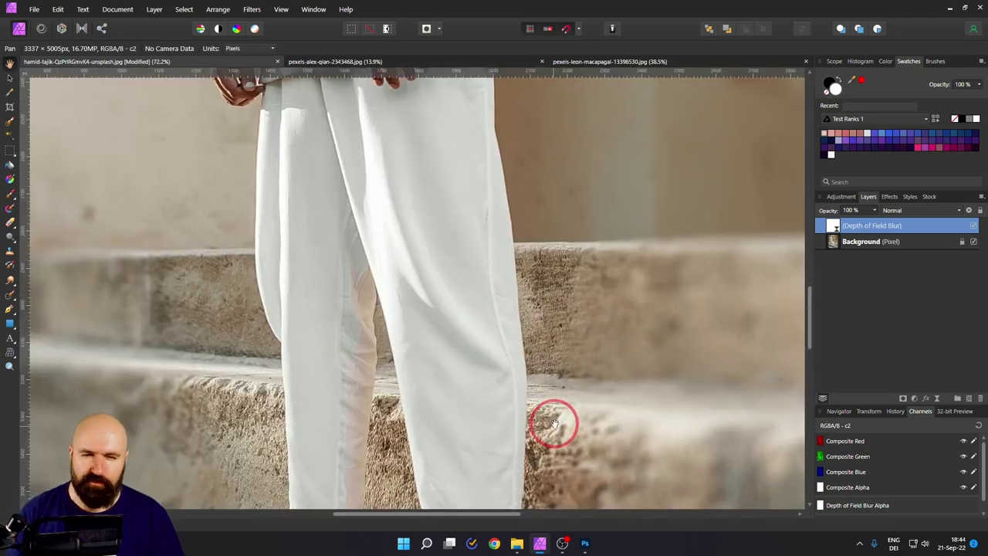
left_click_drag(551, 424, 621, 177)
scroll(475, 147, "up", 15)
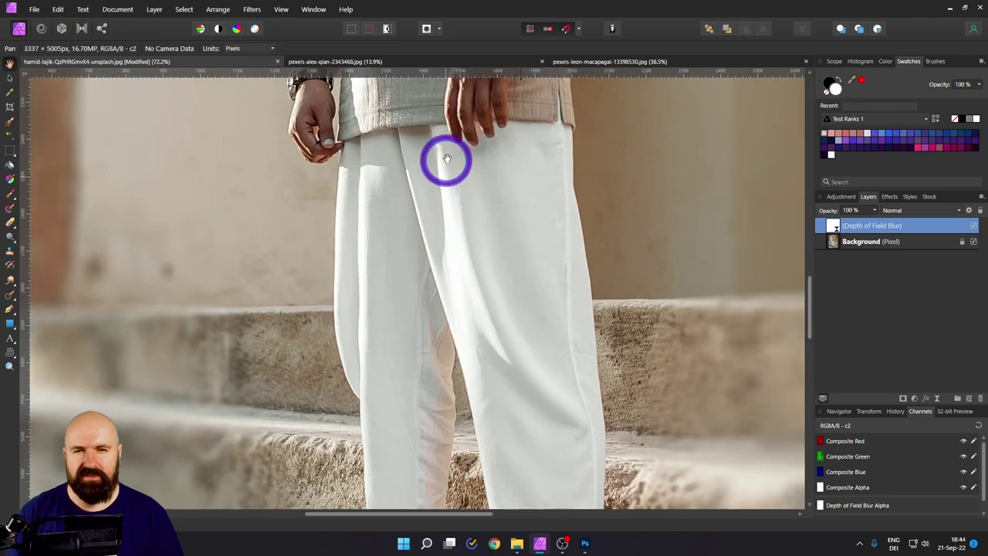
key("ctrl+0")
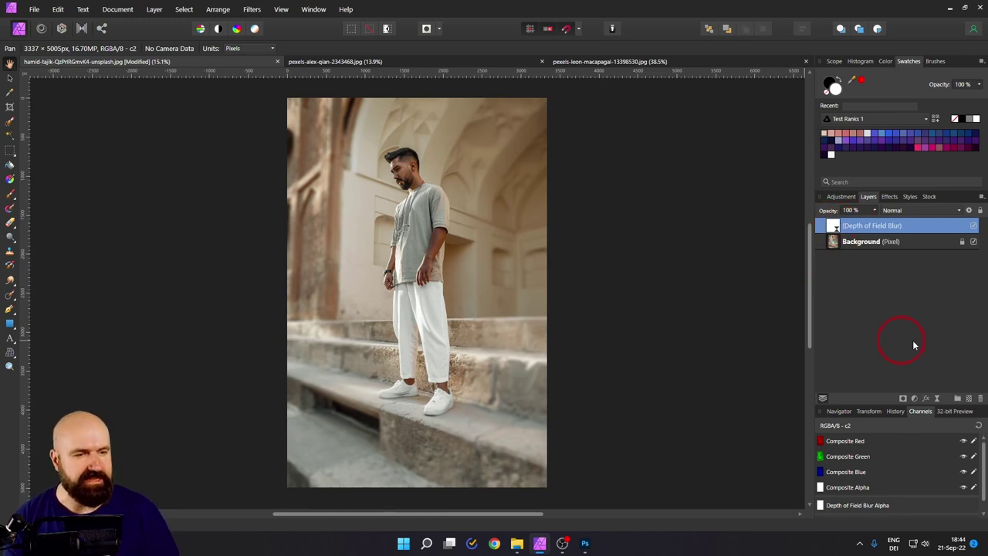
key("Delete")
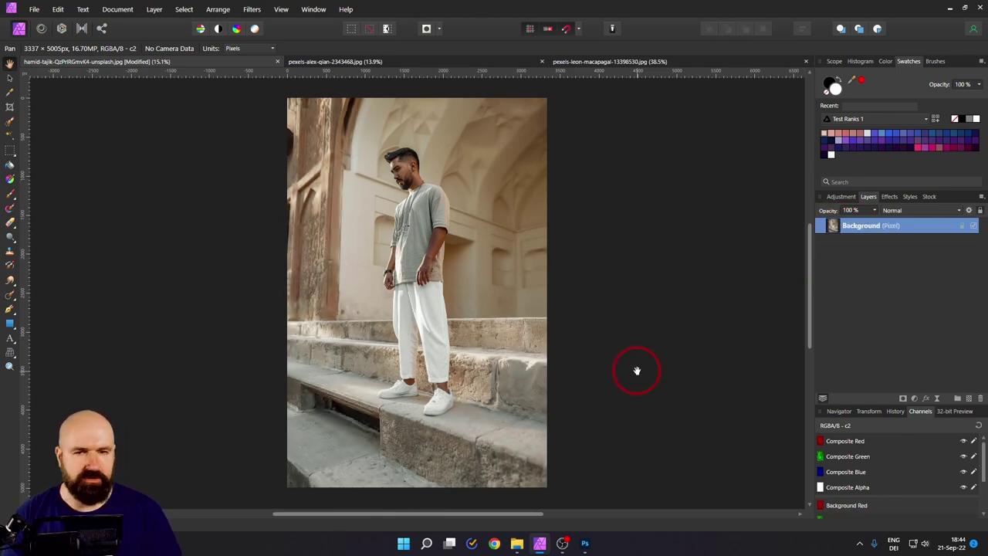
- Duplicate the Background layer and select the man from head to shoes with the Selection Brush
right_click(833, 228)
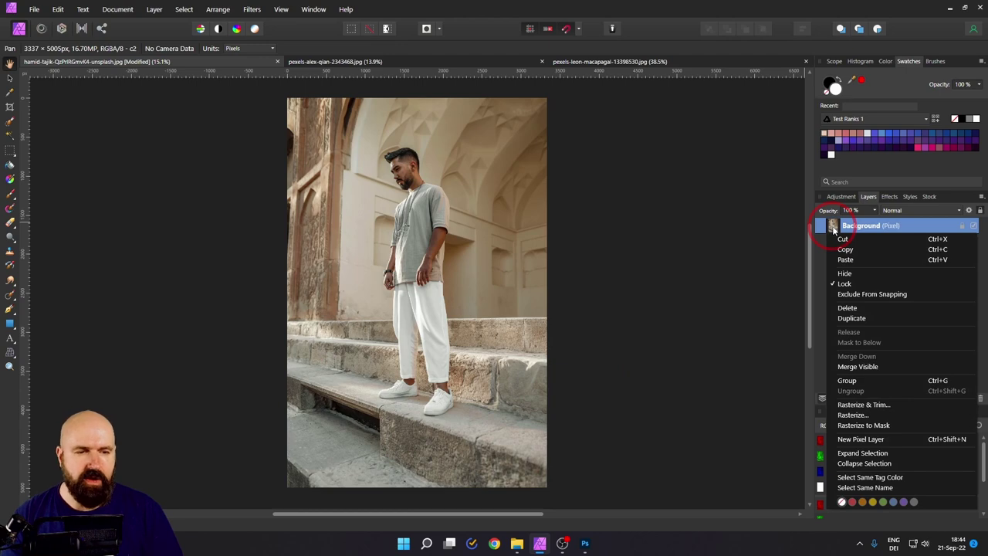
left_click(844, 318)
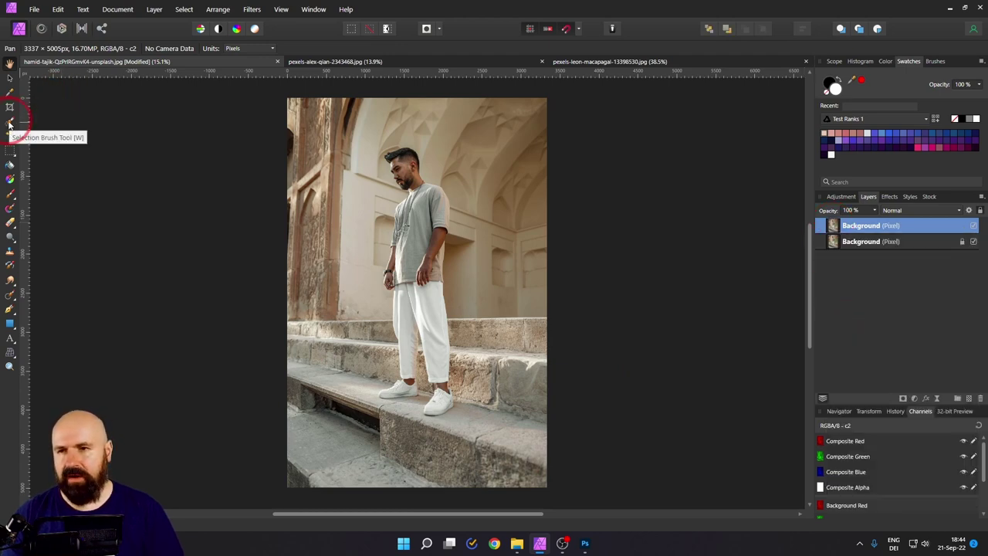
left_click(9, 122)
scroll(415, 202, "up", 5)
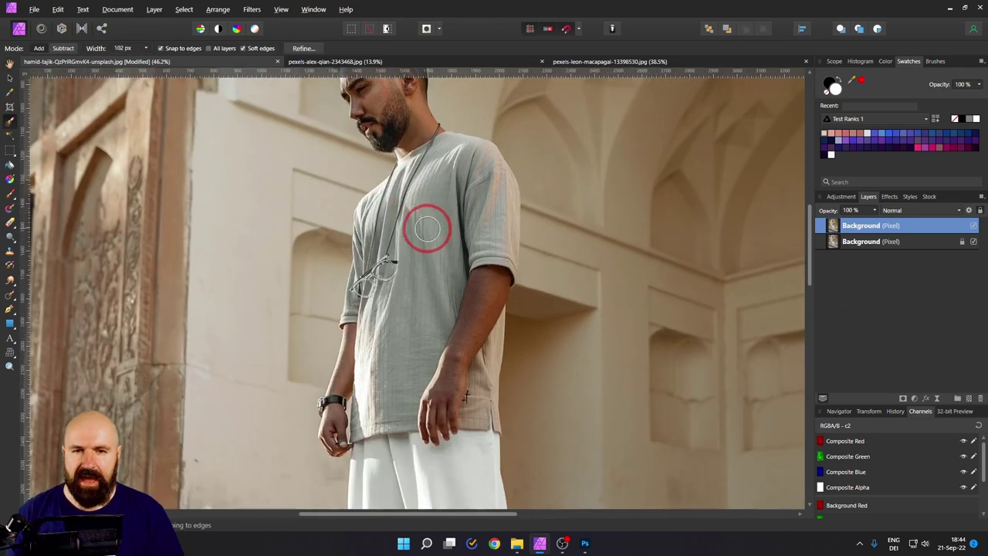
scroll(427, 229, "up", 3)
mouse_move(353, 155)
left_mouse_down()
mouse_move(399, 229)
mouse_move(427, 310)
mouse_move(411, 275)
mouse_move(365, 327)
mouse_move(437, 268)
left_mouse_up()
mouse_move(416, 256)
left_mouse_down()
mouse_move(398, 277)
mouse_move(437, 290)
mouse_move(456, 348)
left_mouse_up()
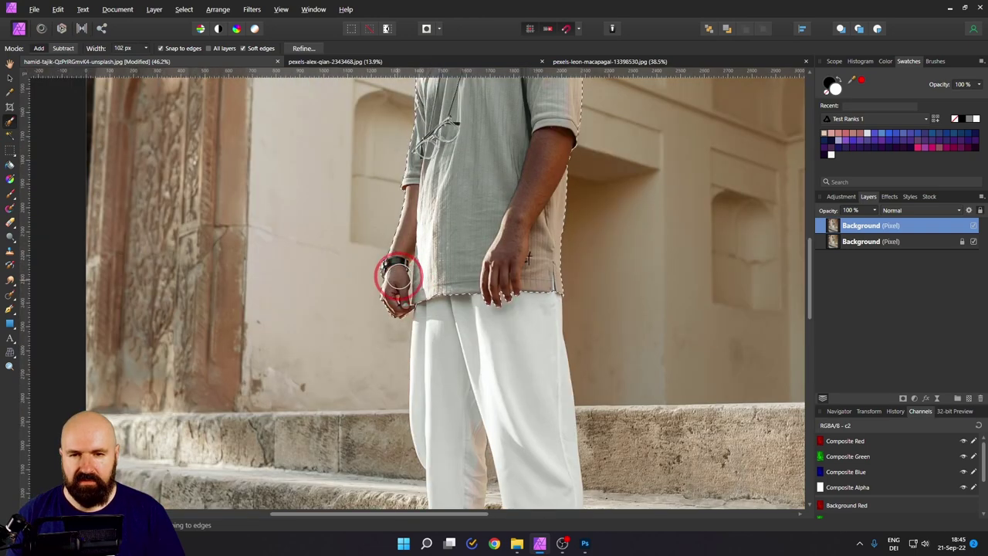
scroll(456, 348, "down", 5)
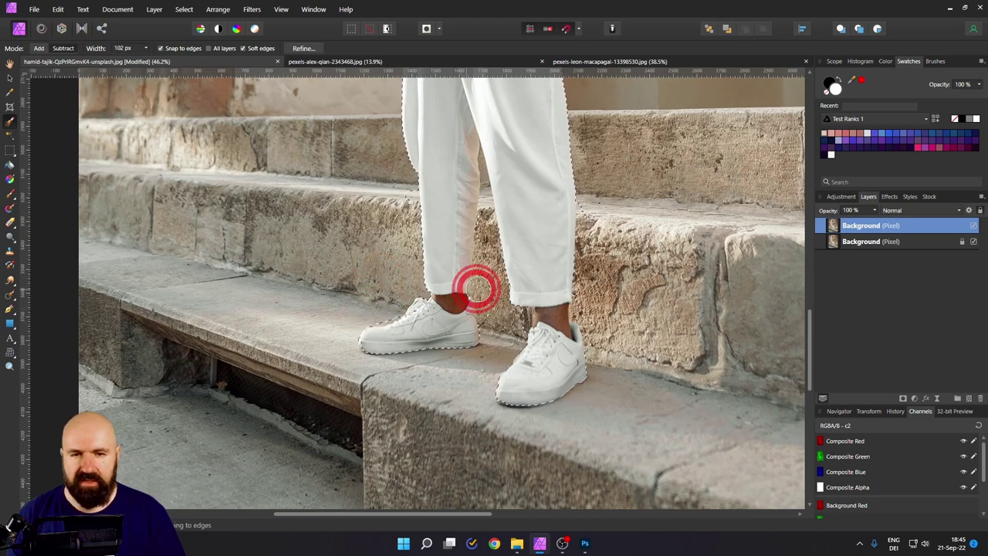
- Subtract the background gaps between the man's legs and between his watch wrist and shirt from the selection
mouse_move(477, 289)
left_mouse_down()
mouse_move(478, 250)
mouse_move(491, 314)
mouse_move(593, 305)
mouse_move(599, 333)
mouse_move(491, 321)
mouse_move(519, 319)
left_mouse_up()
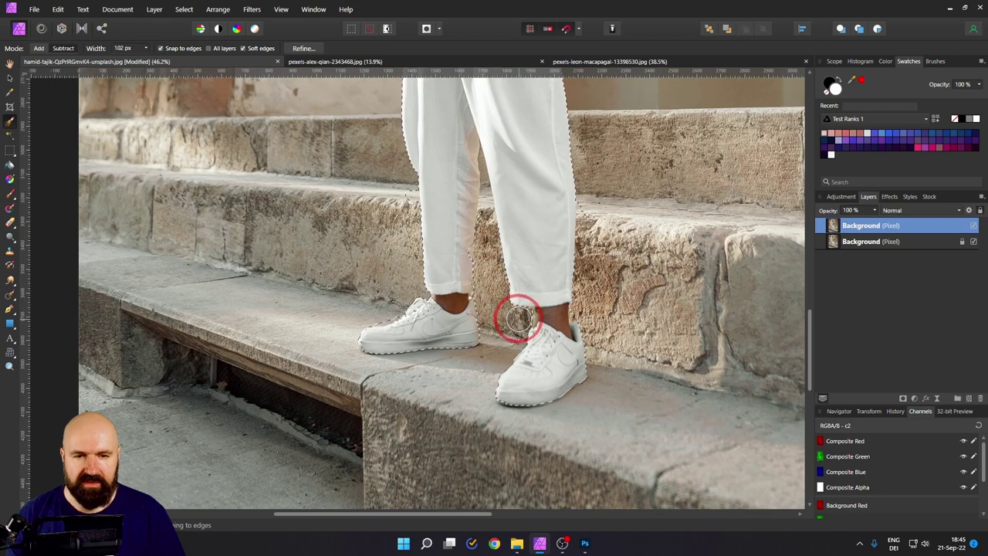
scroll(481, 190, "up", 7)
mouse_move(497, 205)
left_mouse_down()
mouse_move(421, 250)
mouse_move(500, 207)
mouse_move(517, 249)
mouse_move(503, 209)
mouse_move(497, 313)
mouse_move(475, 324)
mouse_move(518, 303)
mouse_move(535, 319)
mouse_move(507, 213)
left_mouse_up()
mouse_move(502, 179)
left_mouse_down()
mouse_move(496, 344)
mouse_move(496, 221)
left_mouse_up()
left_click_drag(479, 434, 496, 101)
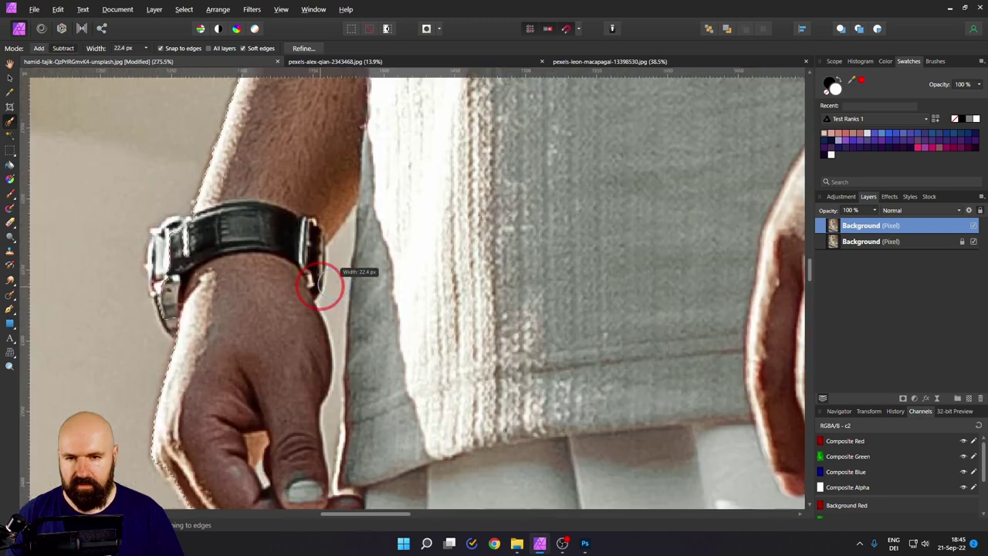
left_click_drag(320, 286, 332, 283)
left_click_drag(342, 243, 337, 270)
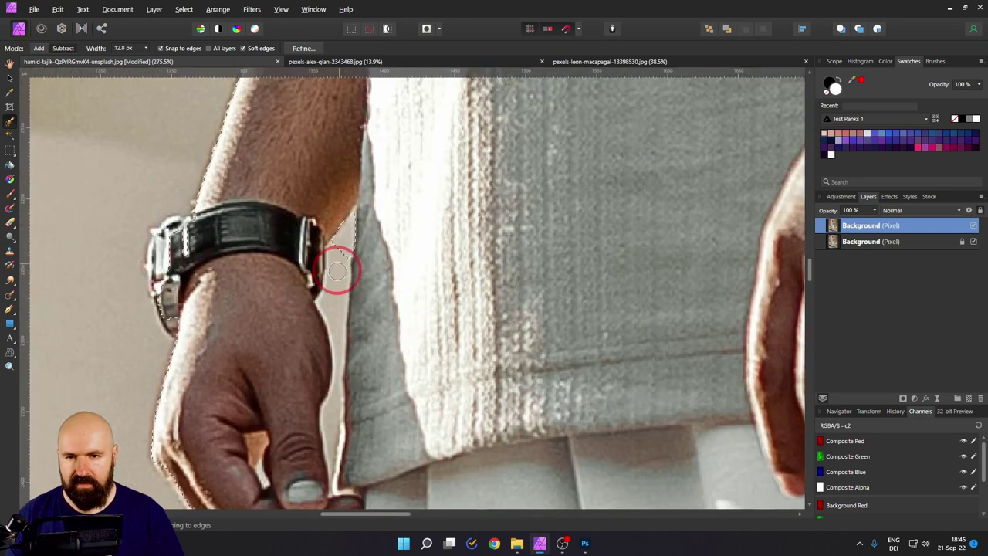
key("ctrl+0")
- Refine the selection with a 140 px Matte brush around the lower trousers and shoes, outputting it as a selection
left_click(303, 48)
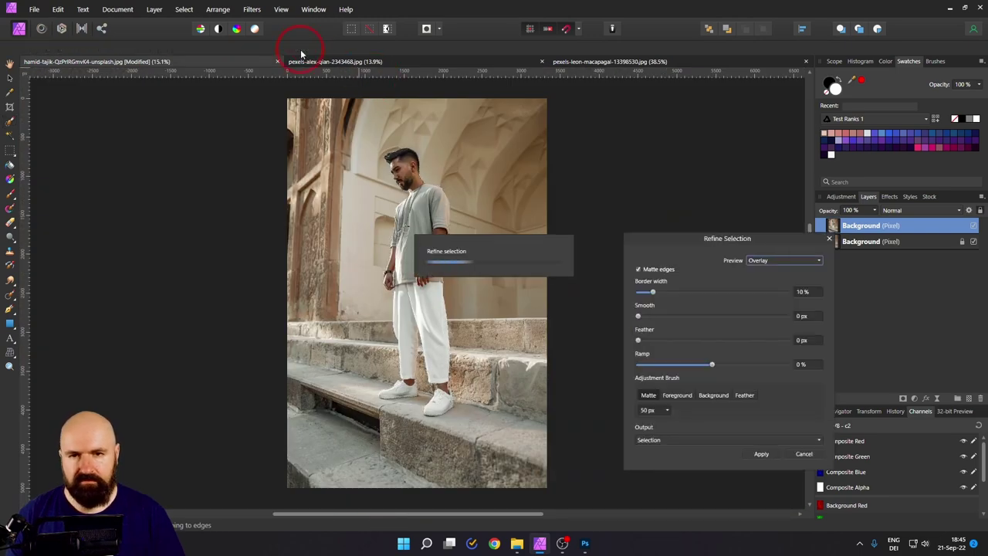
scroll(402, 147, "up", 5)
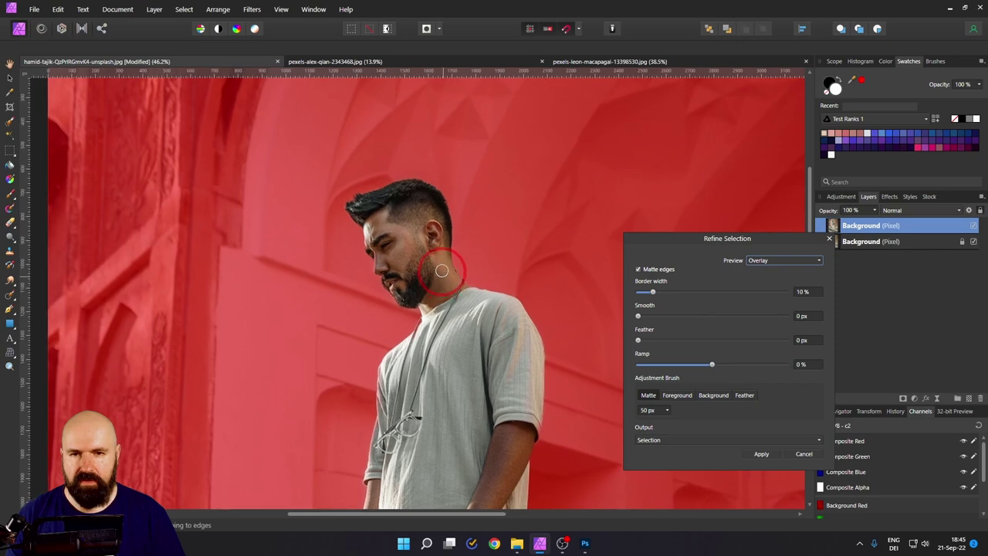
left_click_drag(441, 275, 436, 96)
left_click_drag(468, 390, 470, 101)
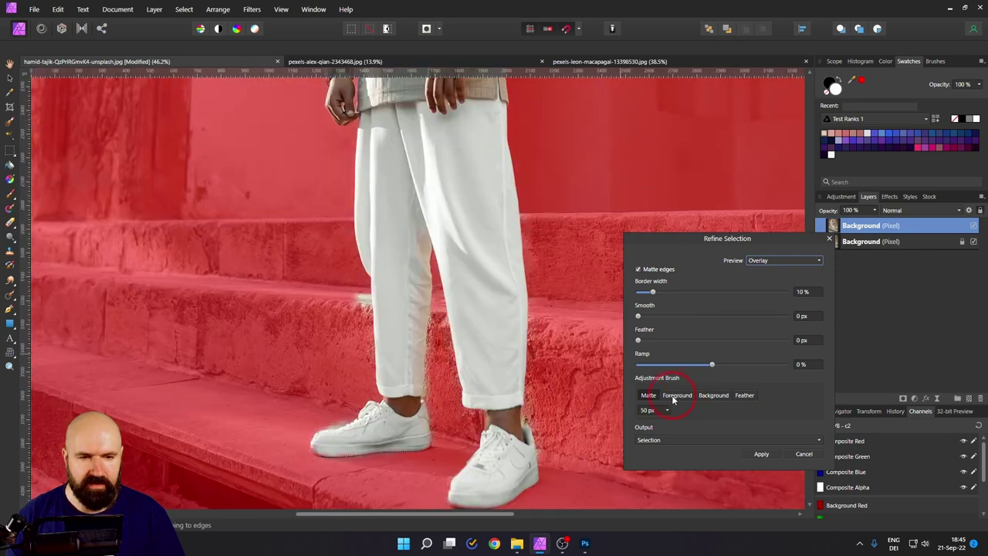
left_click_drag(370, 295, 377, 364)
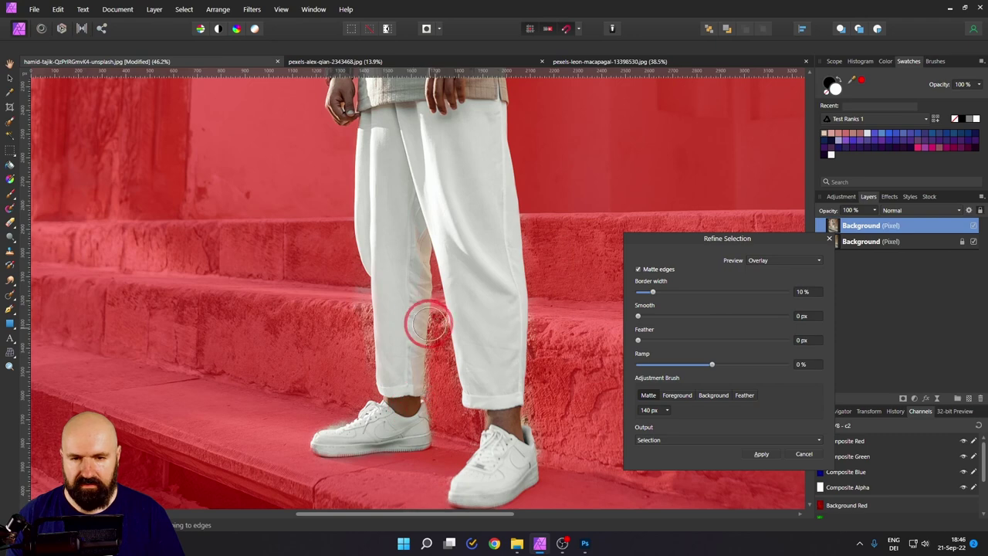
left_click_drag(424, 319, 422, 429)
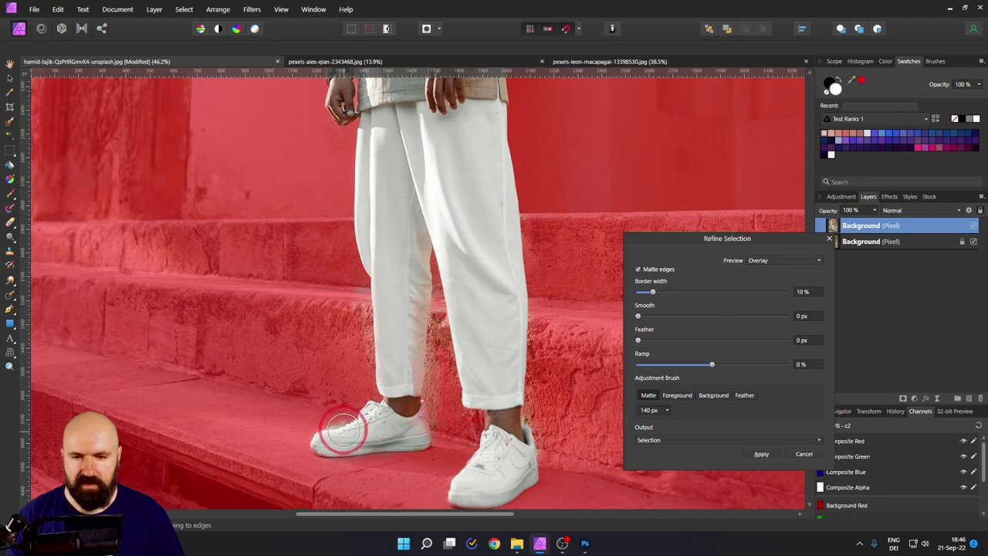
left_click_drag(341, 430, 453, 419)
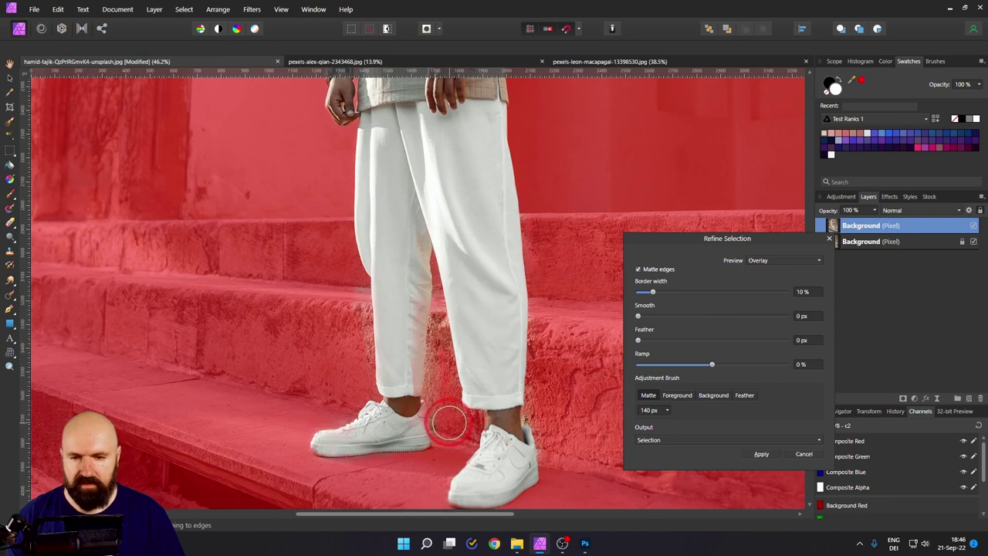
left_click(760, 454)
- Mask the duplicated Background layer with the selection, check the cutout without the original layer, and hide the masked copy
scroll(544, 339, "down", 2)
left_click_drag(547, 154, 520, 281)
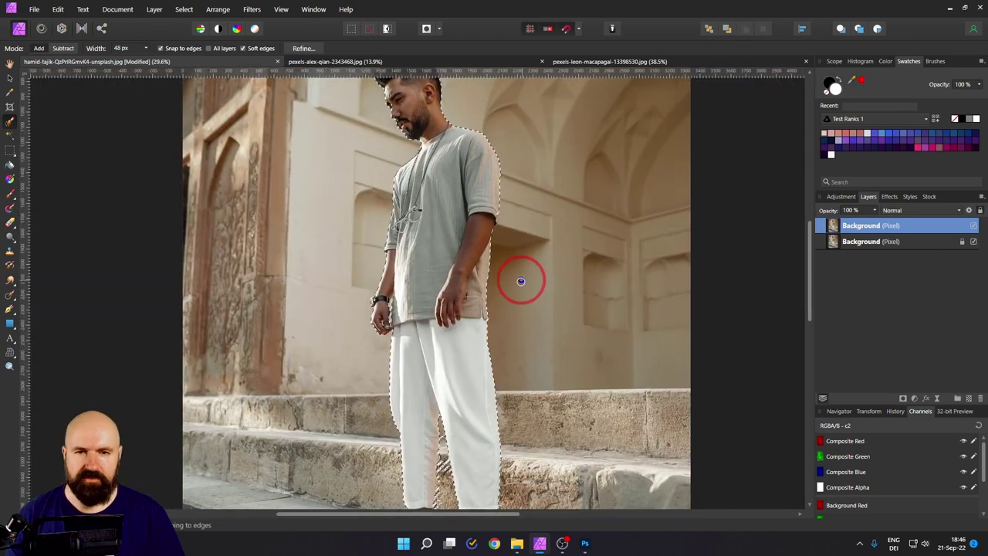
scroll(544, 301, "up", 1)
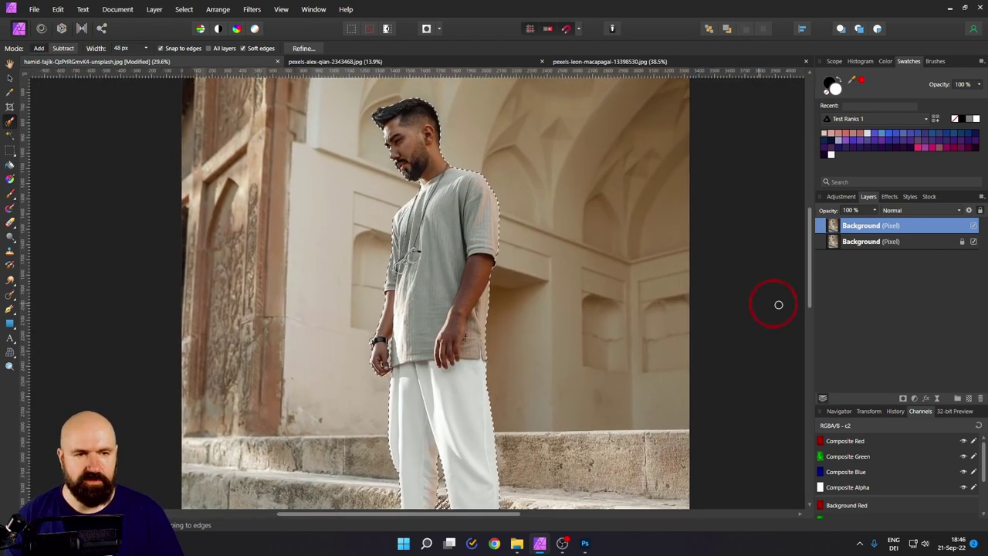
left_click(903, 398)
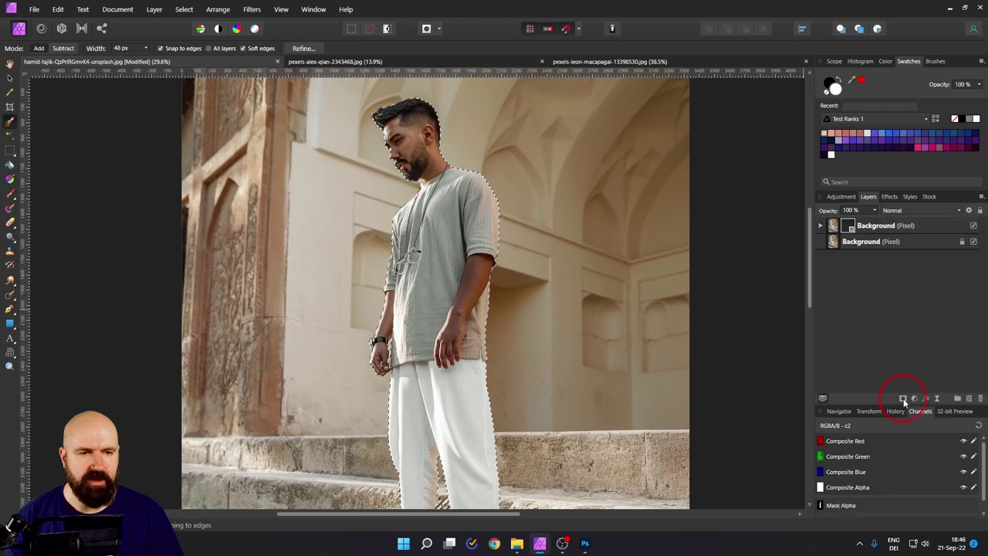
left_click(973, 240)
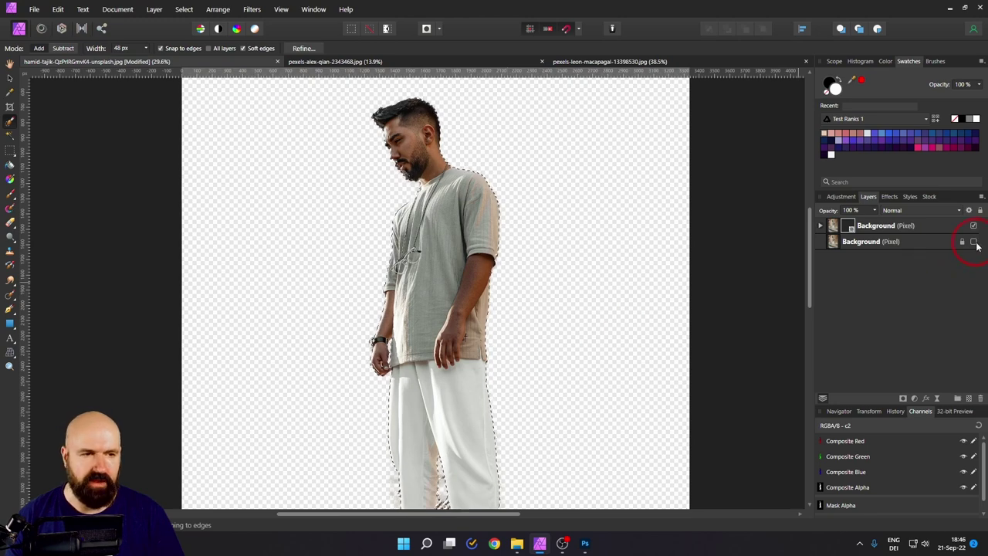
left_click(974, 242)
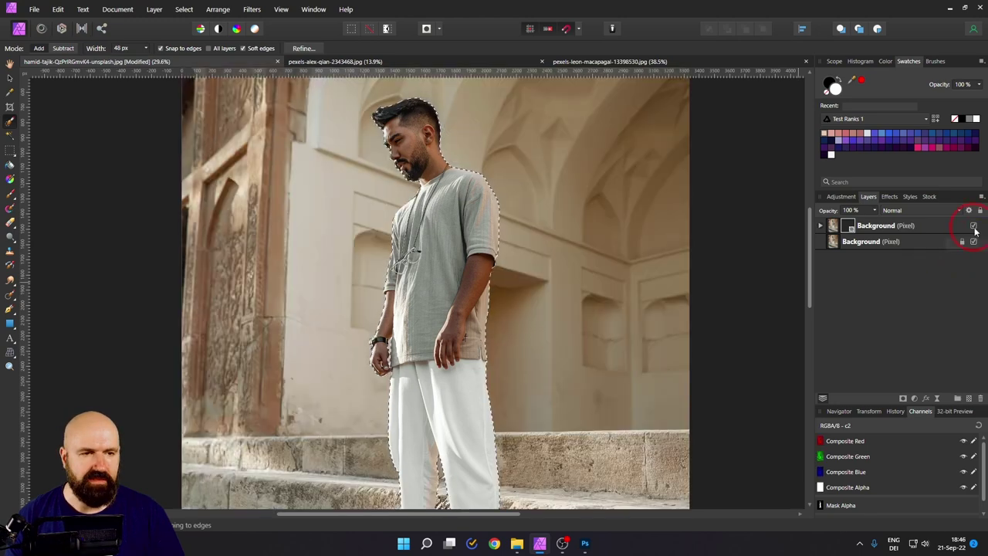
- Make the original Background layer active and grow the selection around the man by 4 px
left_click(850, 244)
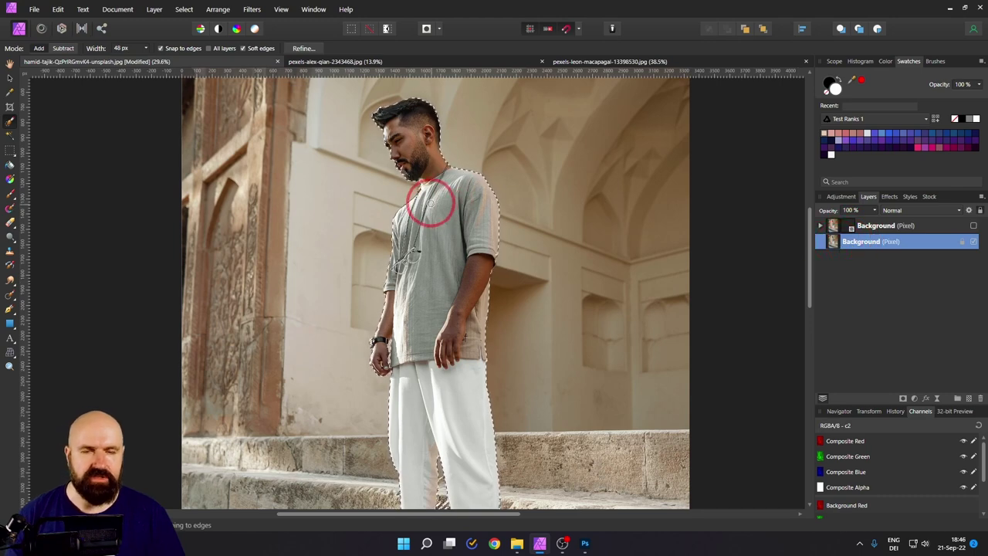
scroll(419, 182, "up", 5)
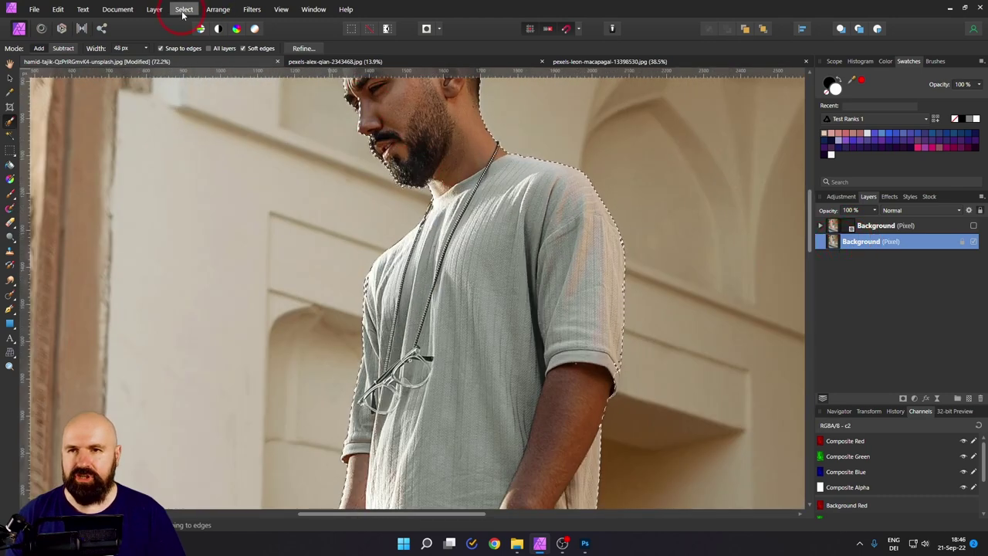
left_click(177, 10)
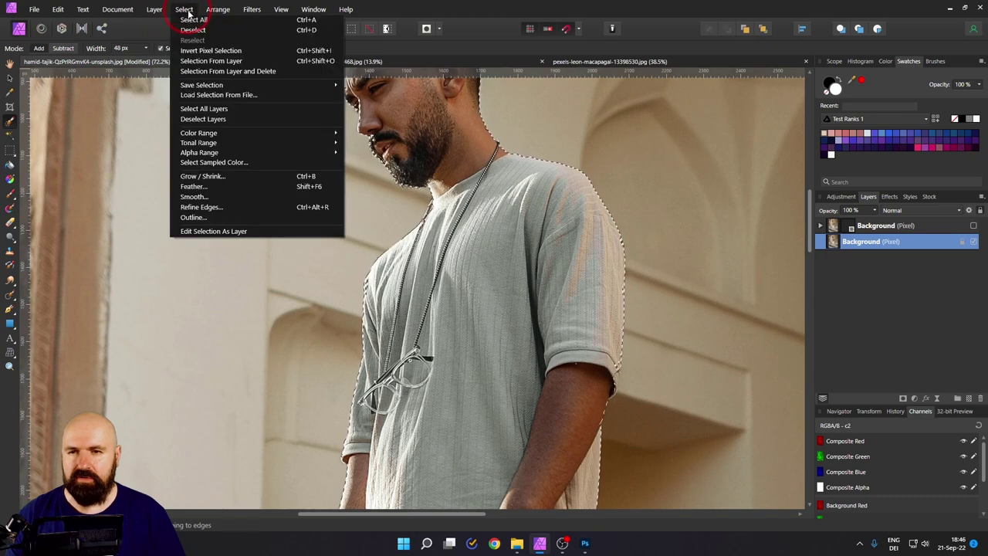
left_click(203, 177)
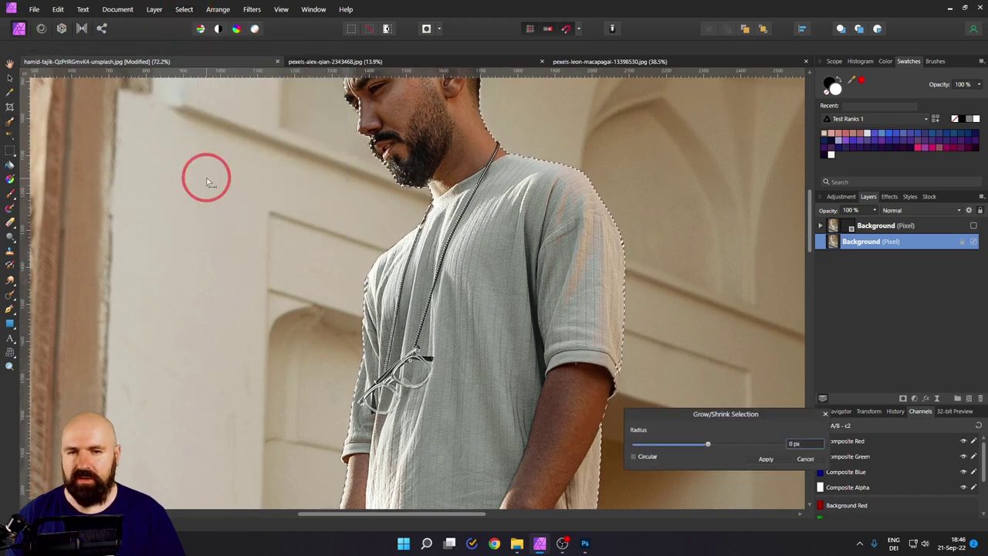
scroll(802, 443, "up", 4)
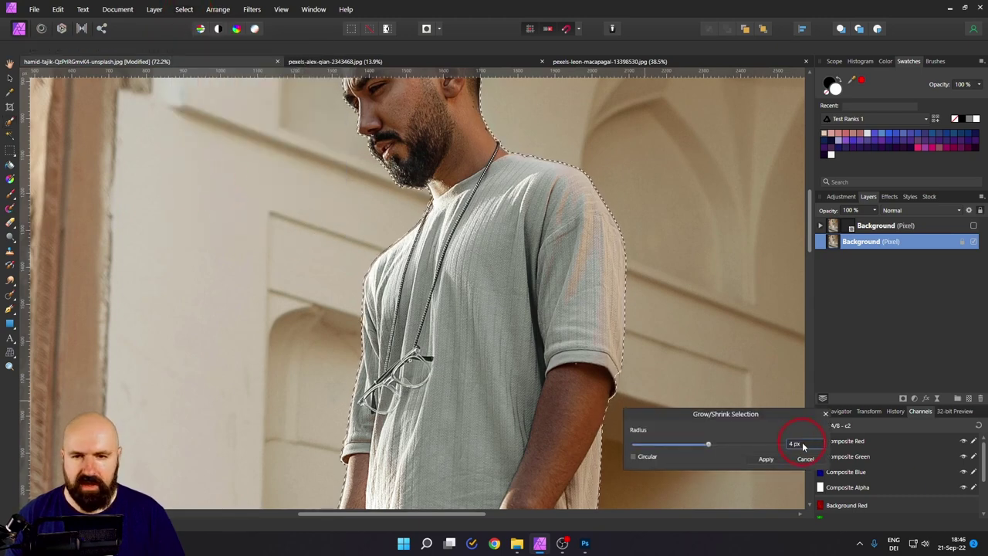
left_click(765, 458)
key("ctrl+0")
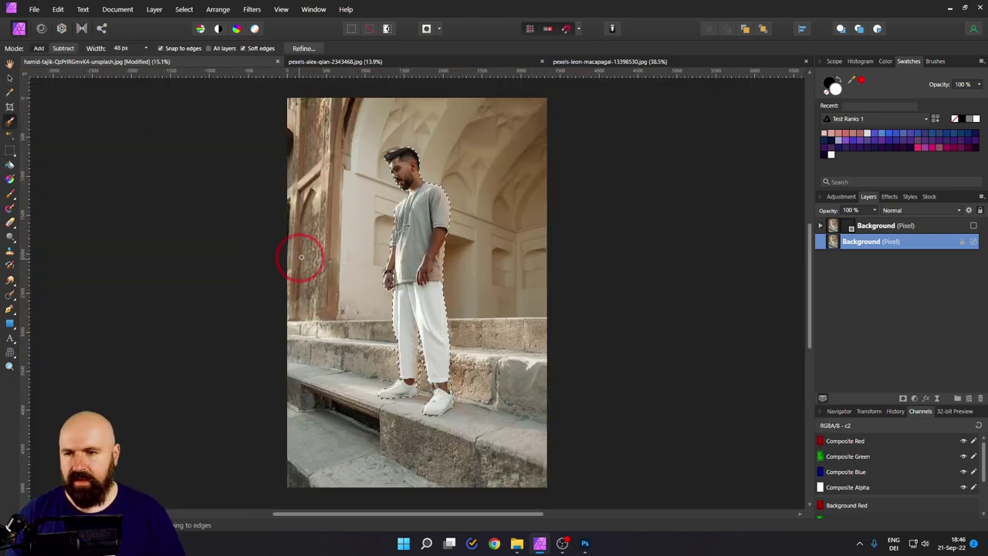
- Paint over the selected man with the Inpainting Brush to remove him from the original Background layer, clear the selection and check the filled area
scroll(301, 257, "up", 2)
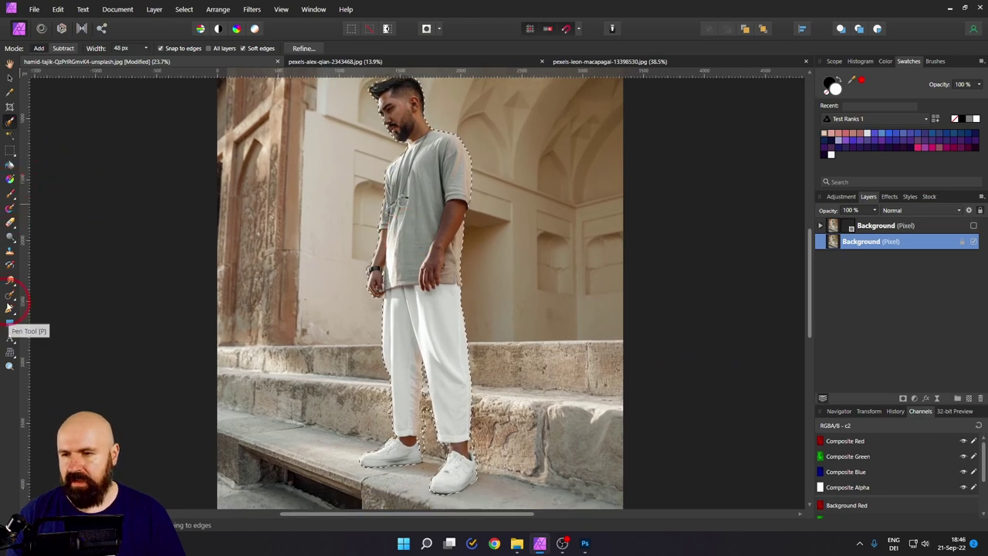
left_click(60, 10)
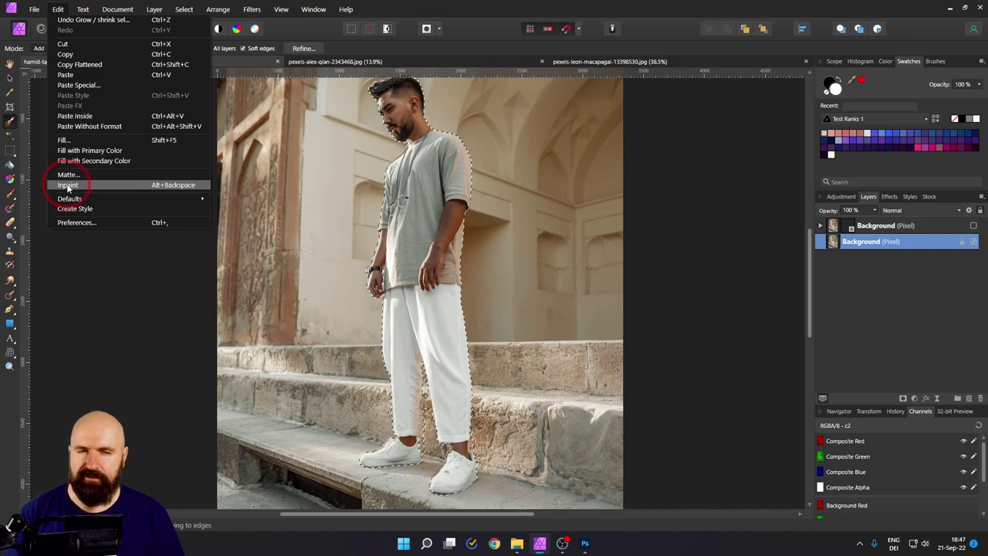
left_click(58, 10)
left_click(10, 295)
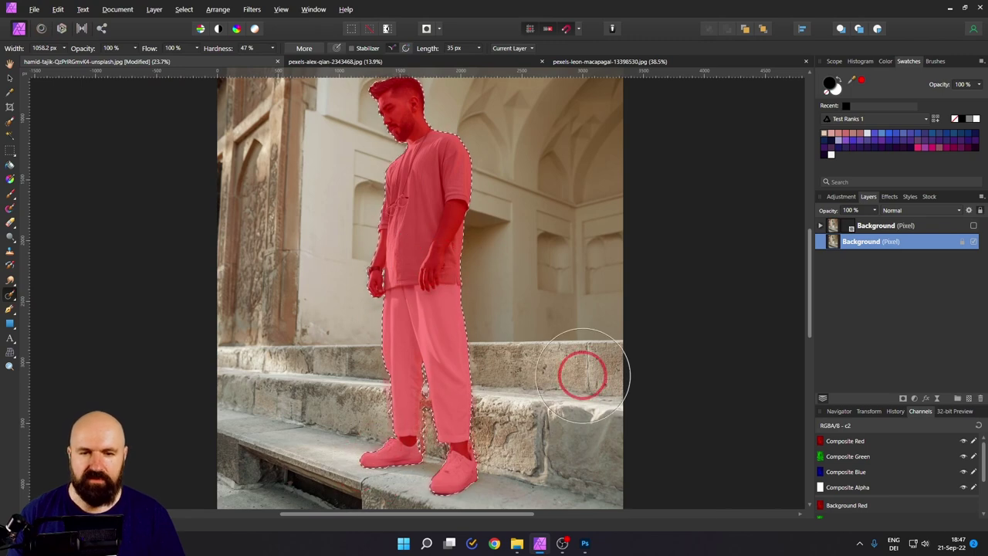
key("Delete")
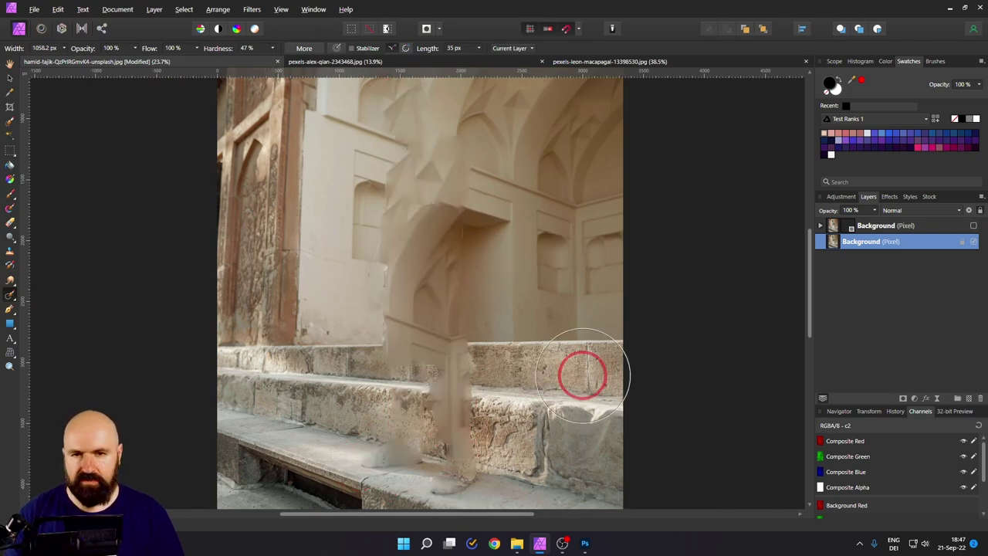
scroll(582, 376, "down", 2)
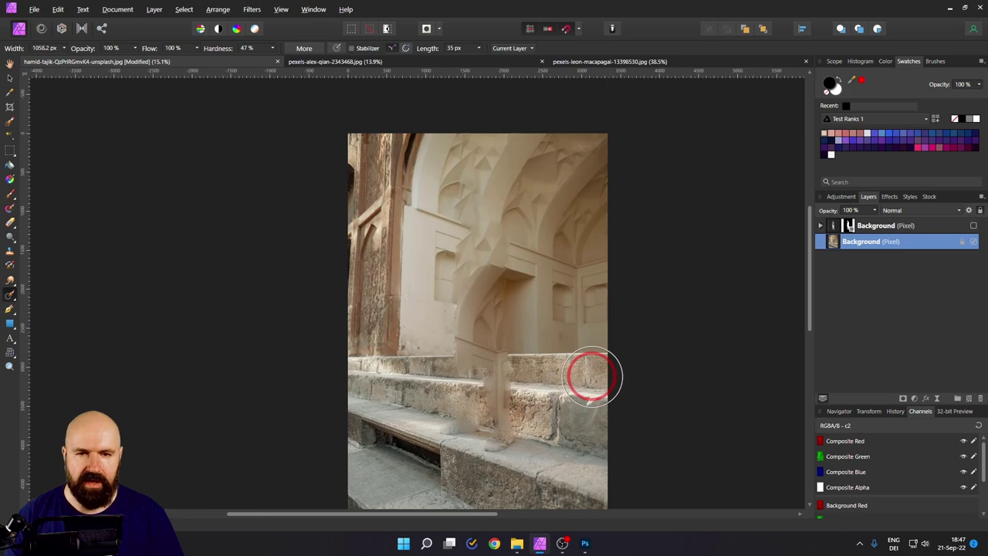
scroll(476, 247, "up", 5)
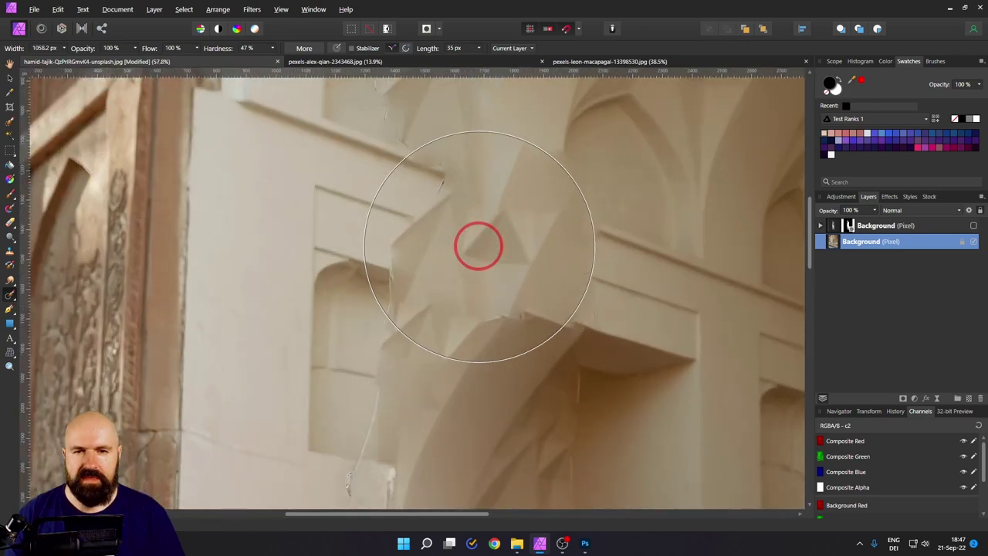
left_click_drag(515, 249, 523, 359)
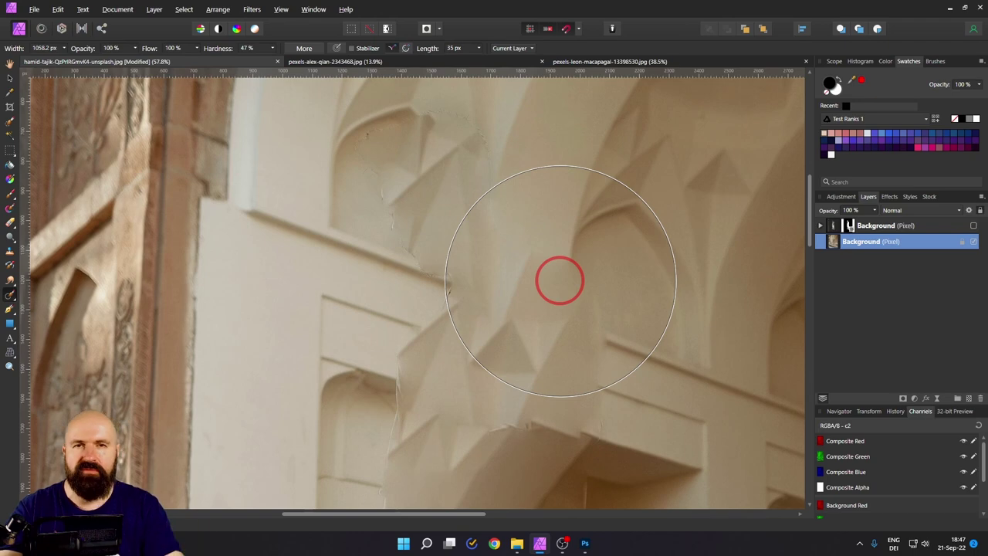
scroll(559, 279, "down", 4)
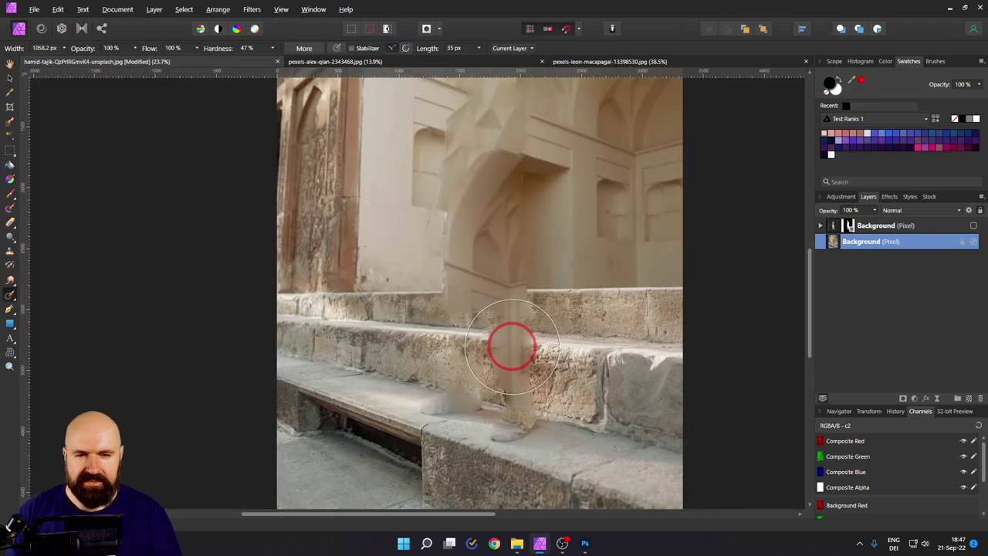
- Add a live Depth of Field blur filter above the inpainted Background layer and set its mode to Tilt Shift
left_click(937, 399)
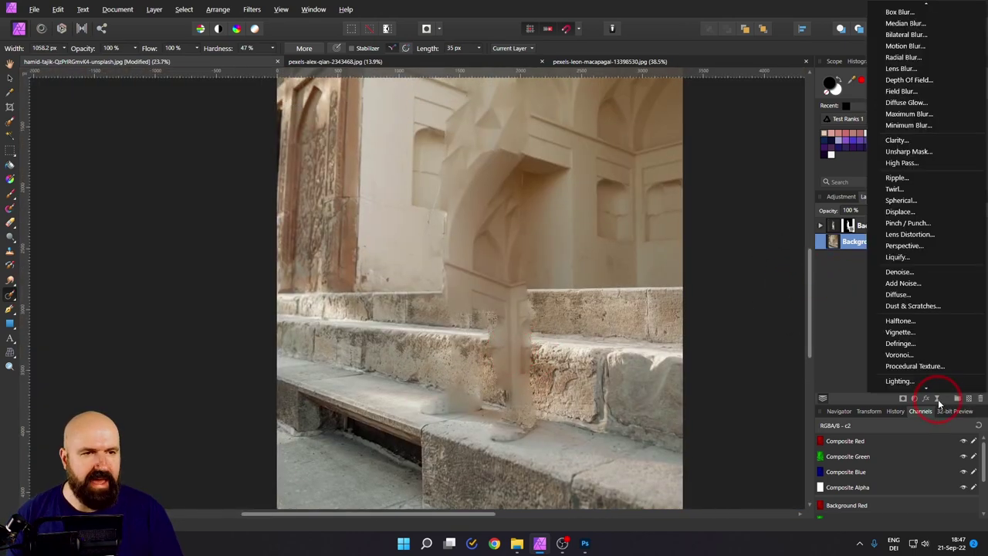
left_click(916, 87)
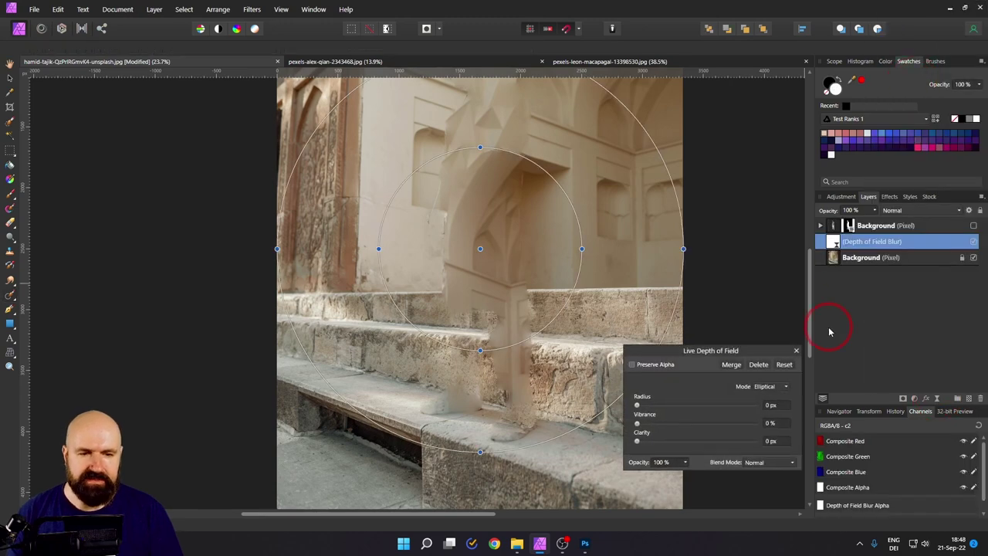
left_click(768, 386)
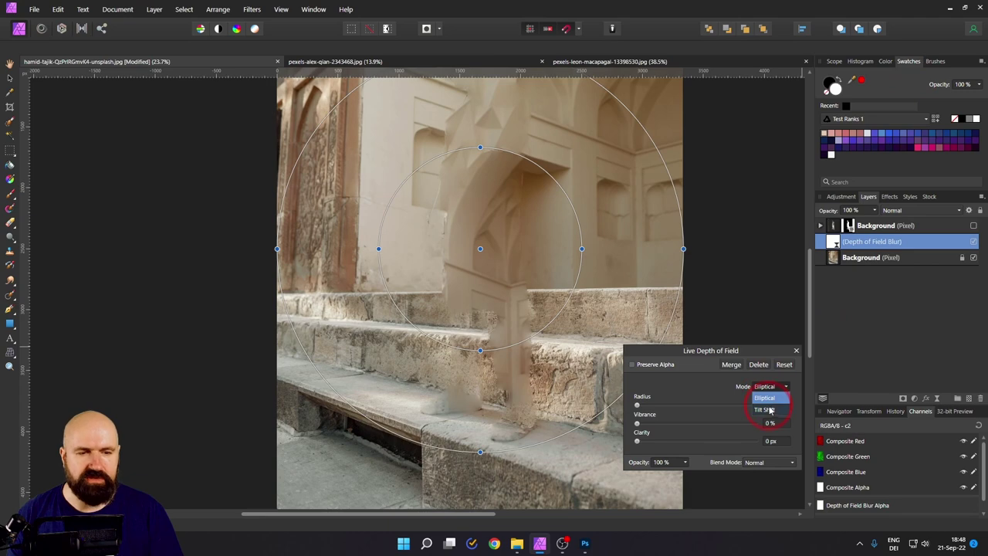
left_click(767, 410)
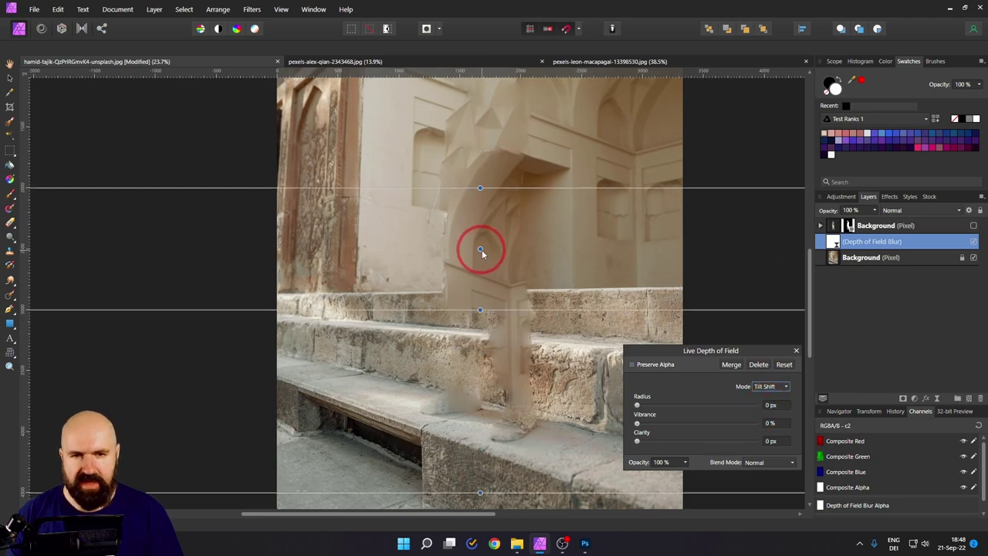
- Place the tilt-shift centre on the stone step where the man's shoes stood, and tilt the focus lines diagonally upward to the right
scroll(482, 250, "down", 4)
left_click_drag(486, 285, 482, 123)
left_click(484, 244)
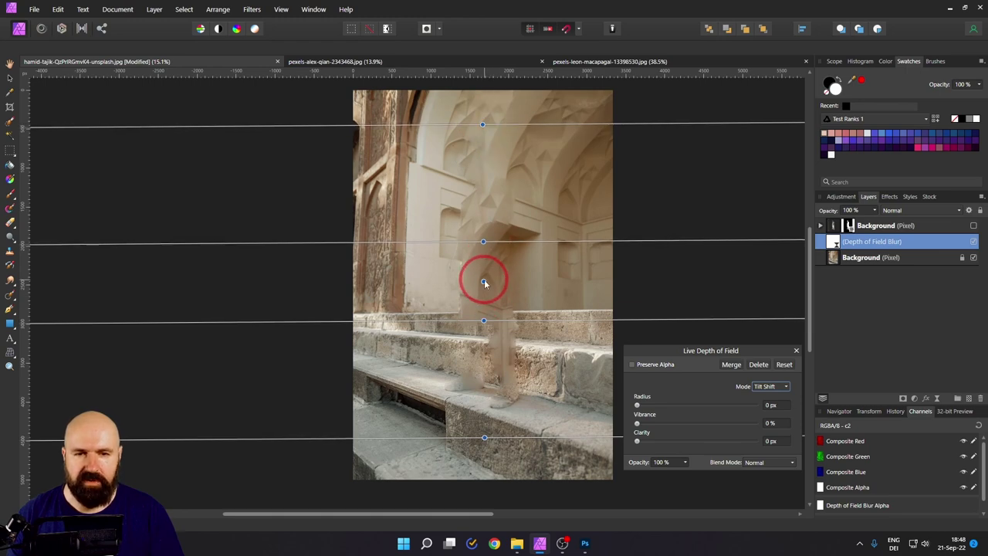
left_click_drag(484, 282, 514, 398)
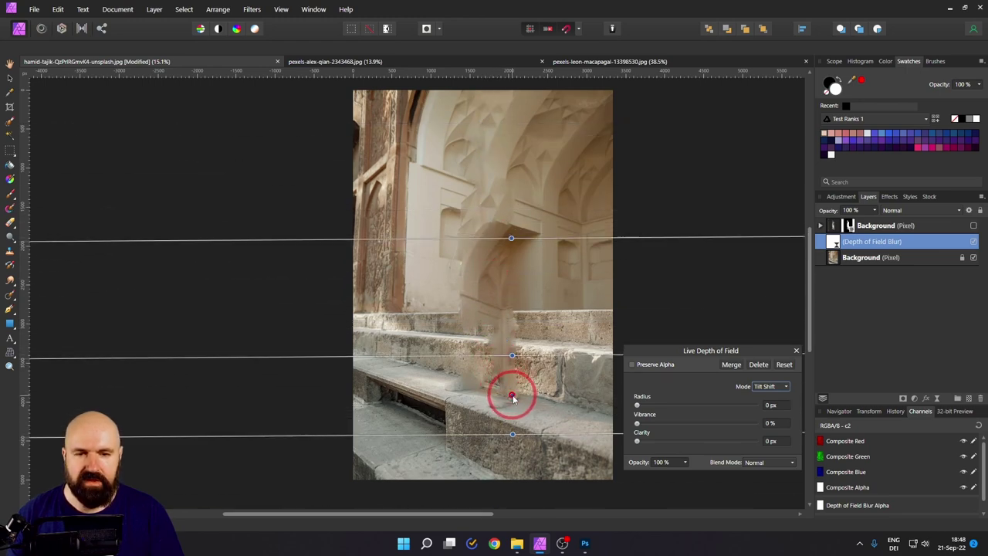
scroll(513, 397, "up", 4)
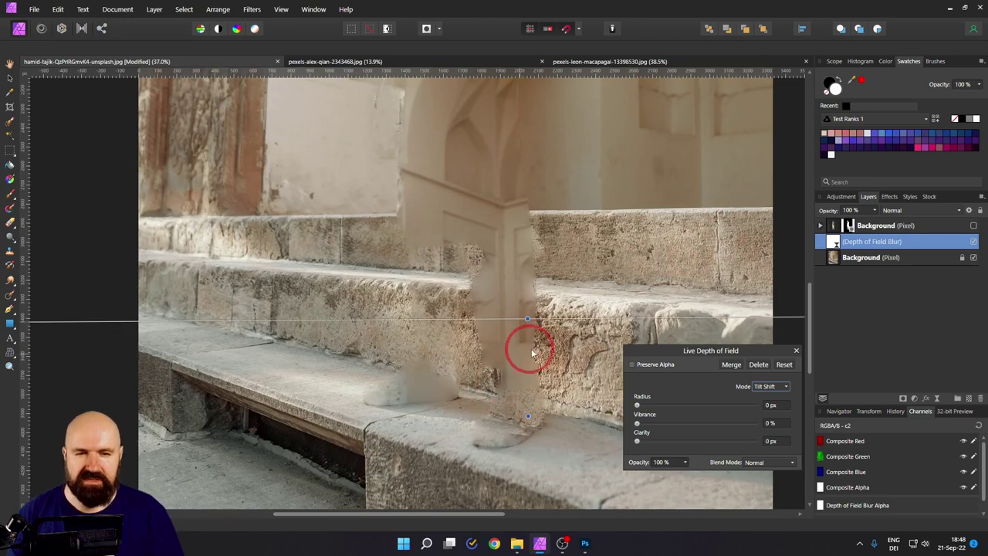
scroll(531, 353, "down", 3)
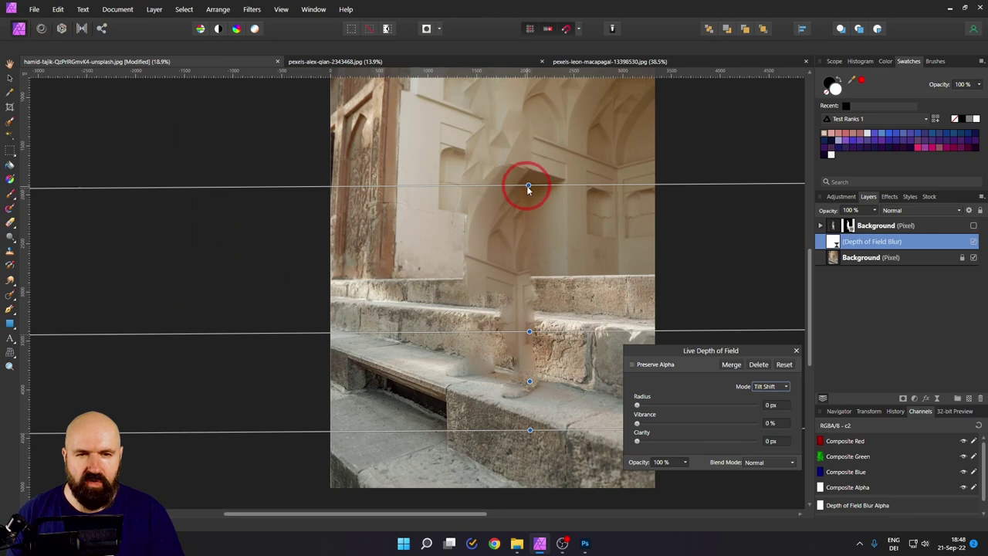
left_click_drag(528, 186, 490, 190)
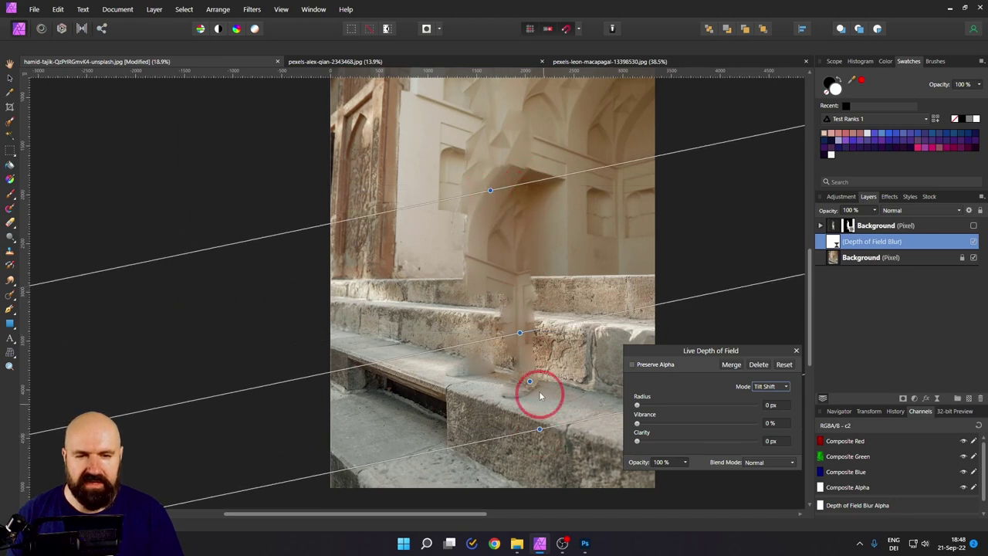
mouse_move(527, 381)
left_mouse_down()
mouse_move(518, 359)
mouse_move(519, 376)
left_mouse_up()
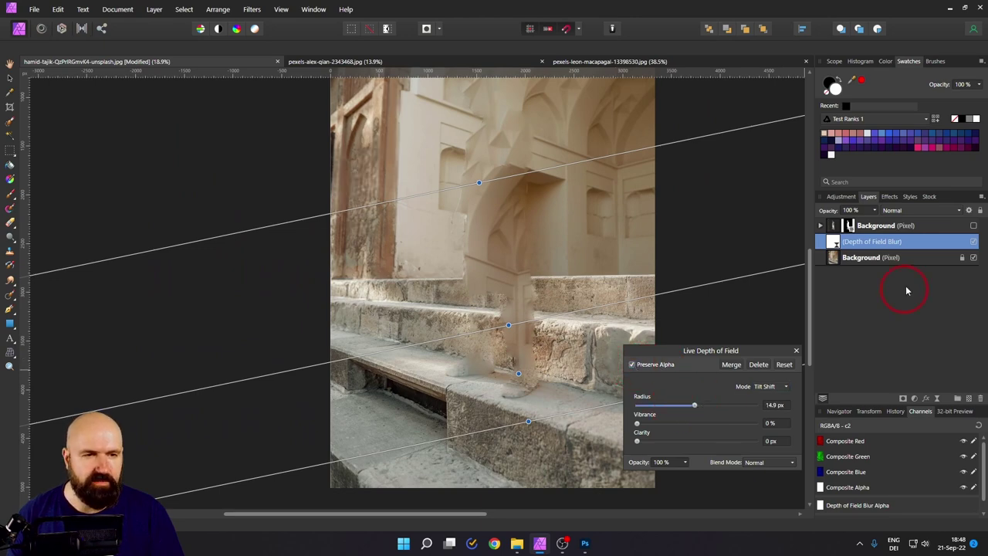
- Preserve alpha, set the blur radius to 40.1 px, and pull the lower focus and blur lines closer to the spot where the man stood
left_click_drag(719, 410, 720, 410)
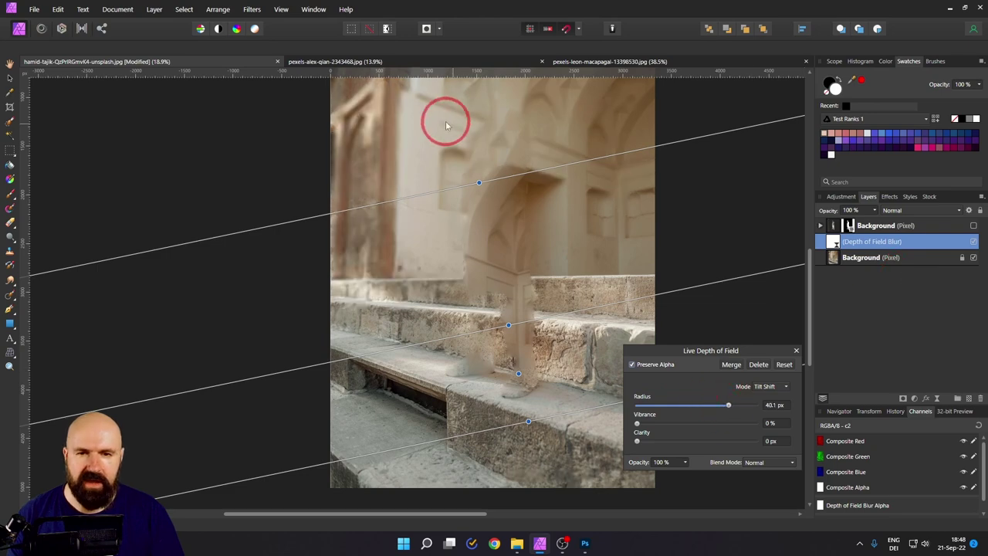
left_click_drag(528, 420, 525, 402)
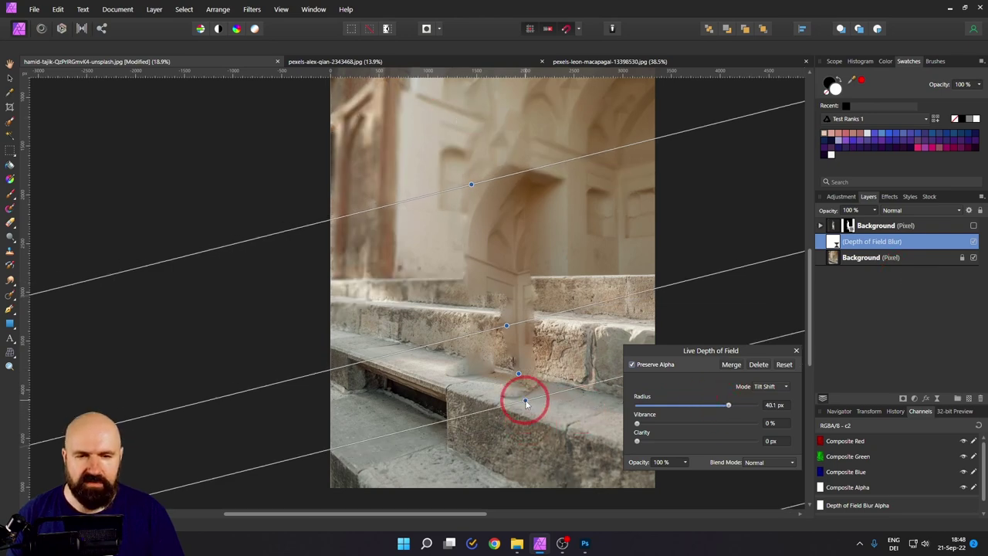
scroll(534, 406, "down", 2)
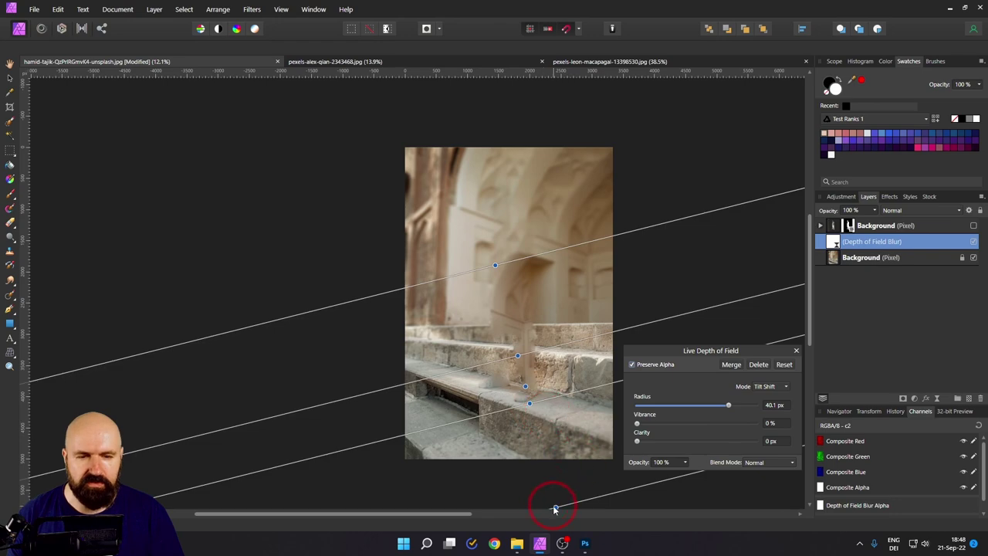
left_click_drag(554, 508, 544, 457)
left_click_drag(544, 451, 547, 462)
scroll(540, 436, "up", 4)
scroll(536, 432, "down", 2)
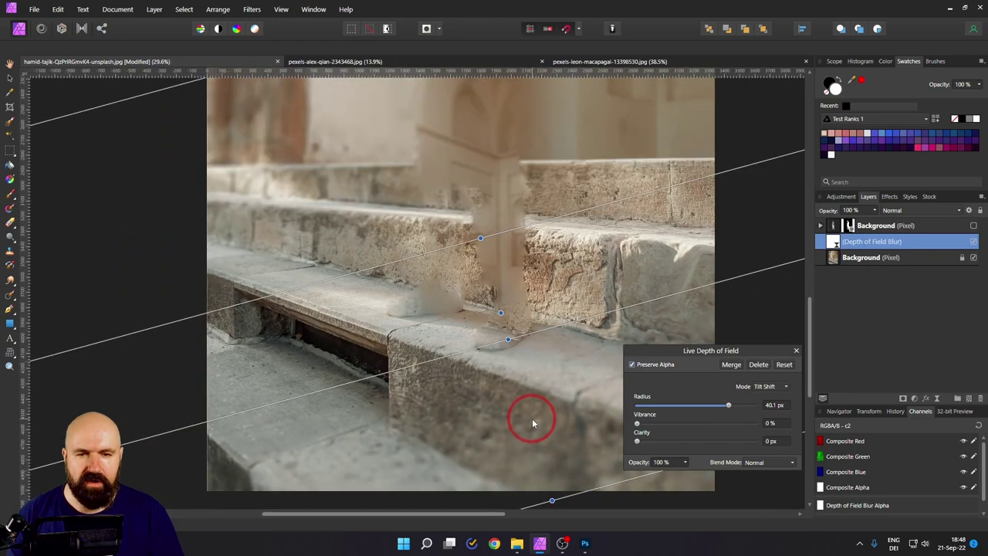
scroll(528, 289, "down", 1)
left_click_drag(529, 301, 545, 446)
scroll(555, 198, "down", 1)
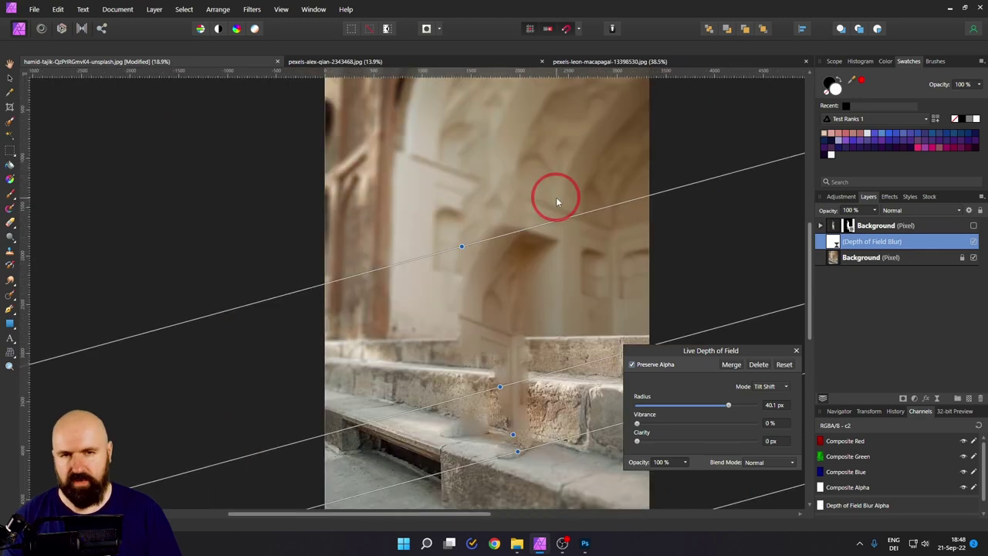
- Make the masked cutout layer of the man visible over the blurred background, close the filter settings and check the composite
left_click(973, 225)
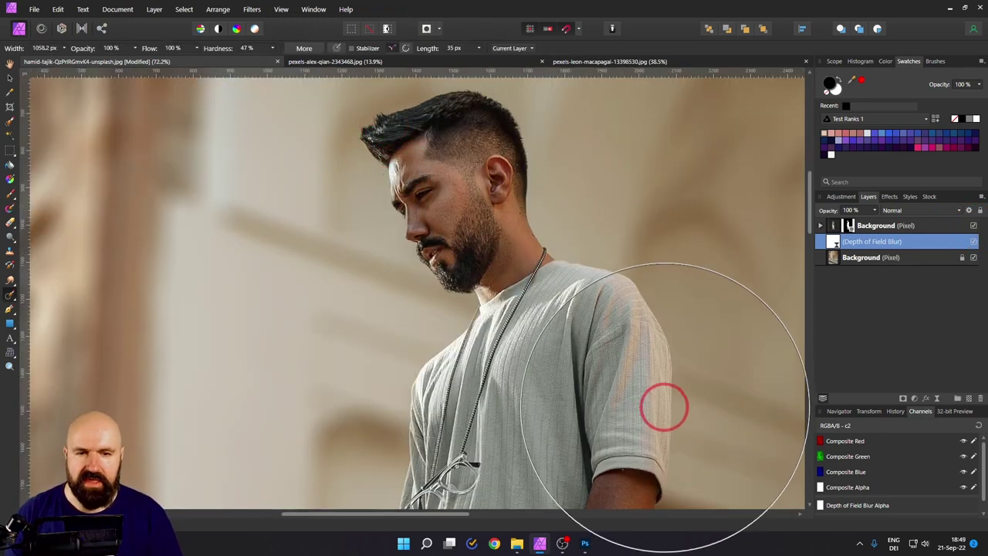
scroll(506, 283, "down", 4)
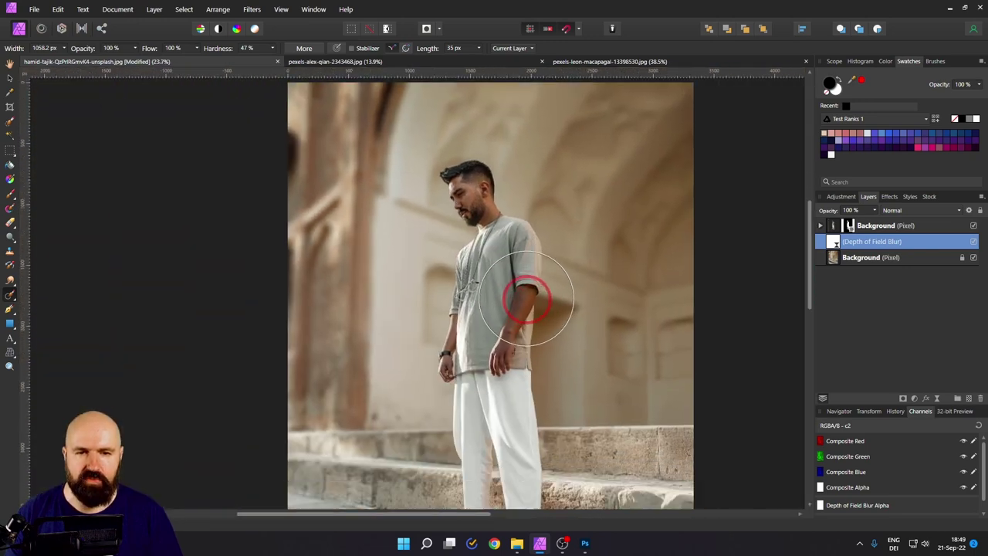
scroll(527, 300, "down", 2)
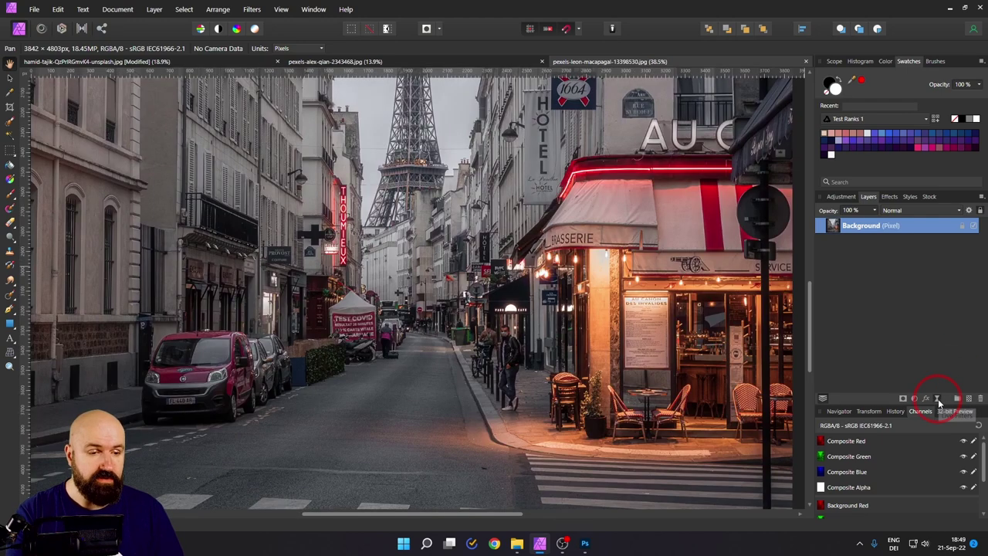
- Add a live Lens Blur filter to the Paris street photo with Preserve Alpha enabled and a 28.2 px radius, and close its settings
left_click(937, 400)
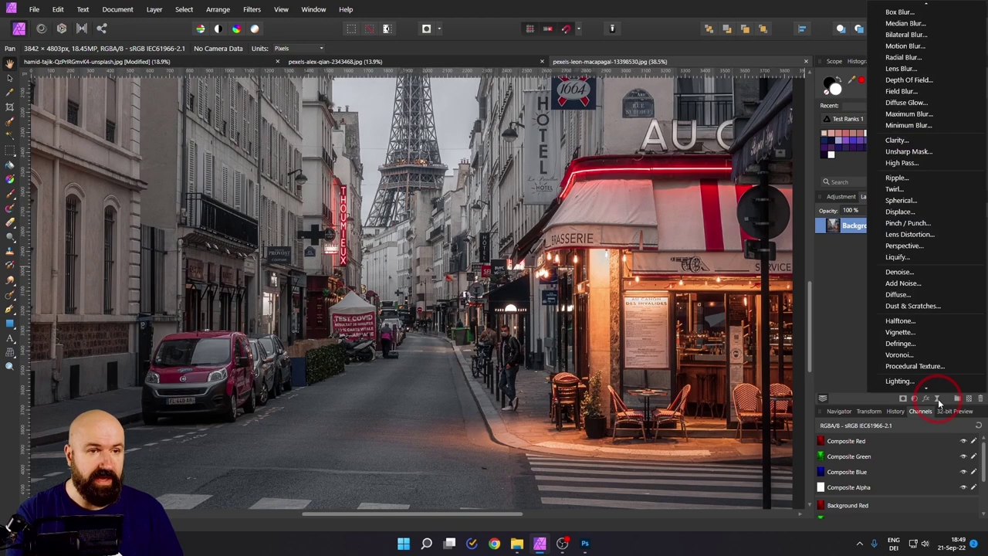
left_click(922, 70)
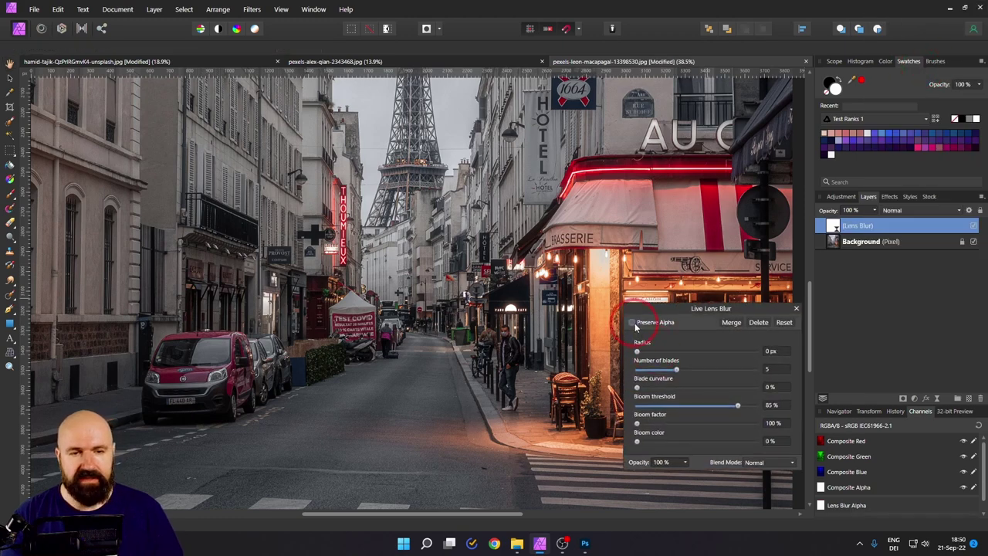
left_click(644, 350)
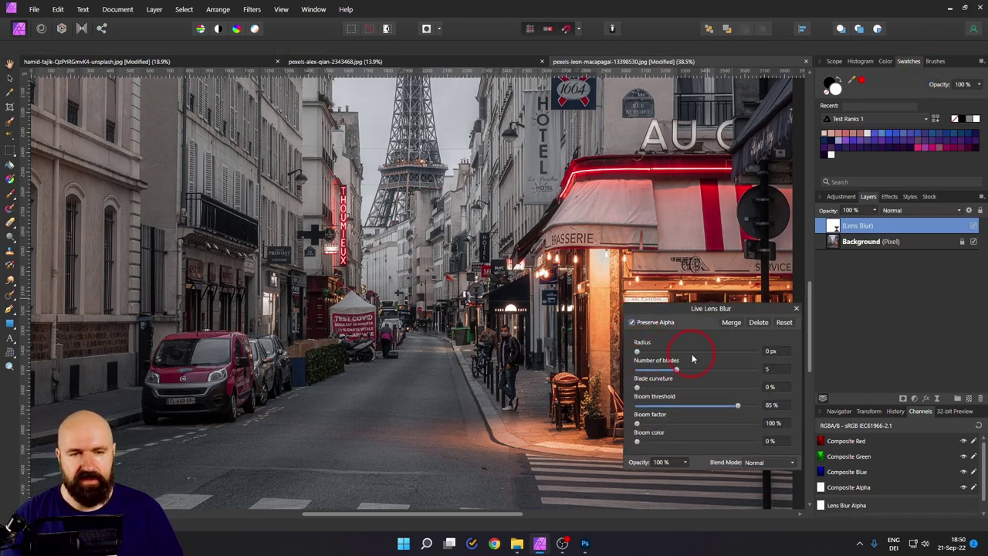
left_click_drag(692, 358, 713, 354)
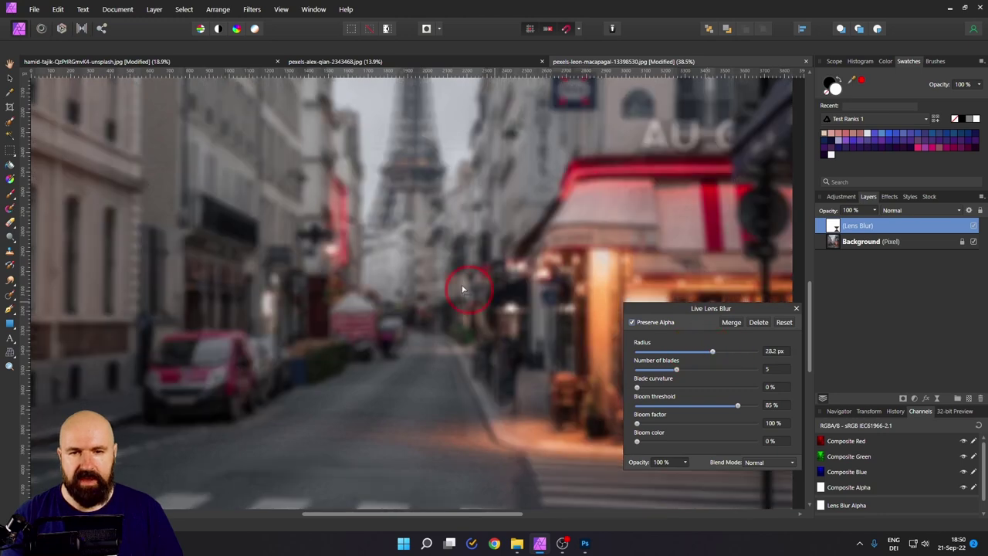
left_click_drag(692, 311, 744, 298)
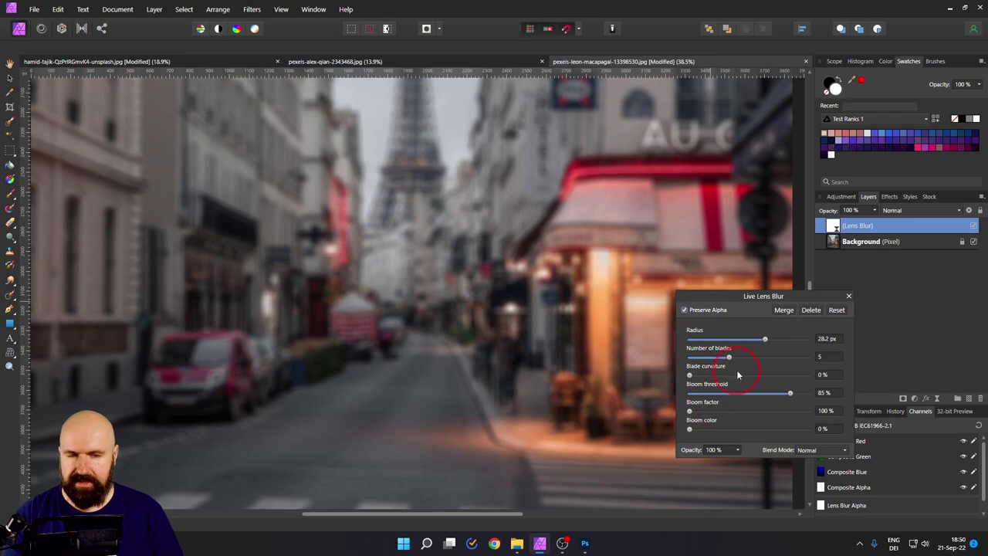
left_click(849, 296)
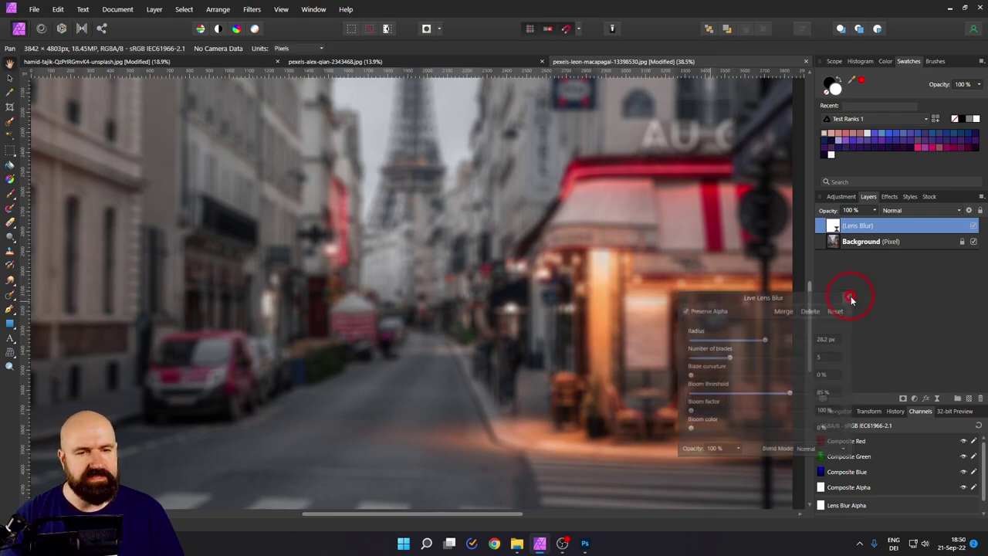
- Choose the Paint Brush for masking the lens blur and set its hardness to 0% and width to 519 px
left_click(11, 195)
left_click(31, 194)
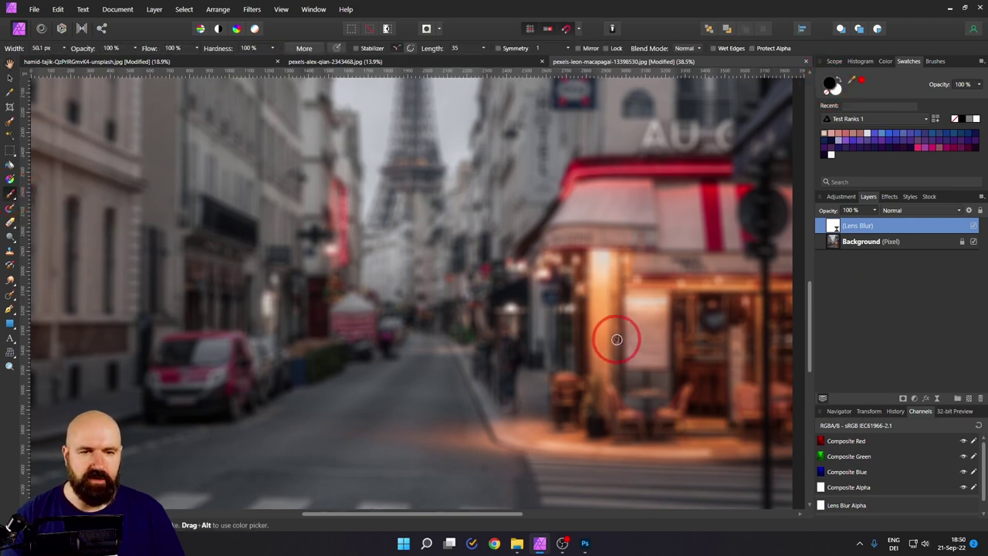
left_click_drag(275, 50, 157, 61)
left_click(65, 49)
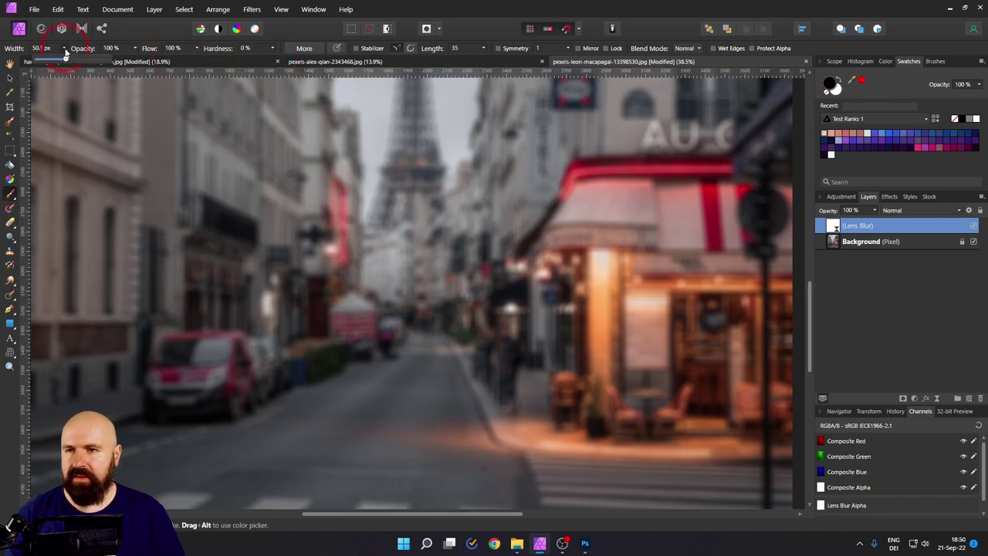
left_click_drag(84, 61, 98, 61)
left_click(67, 50)
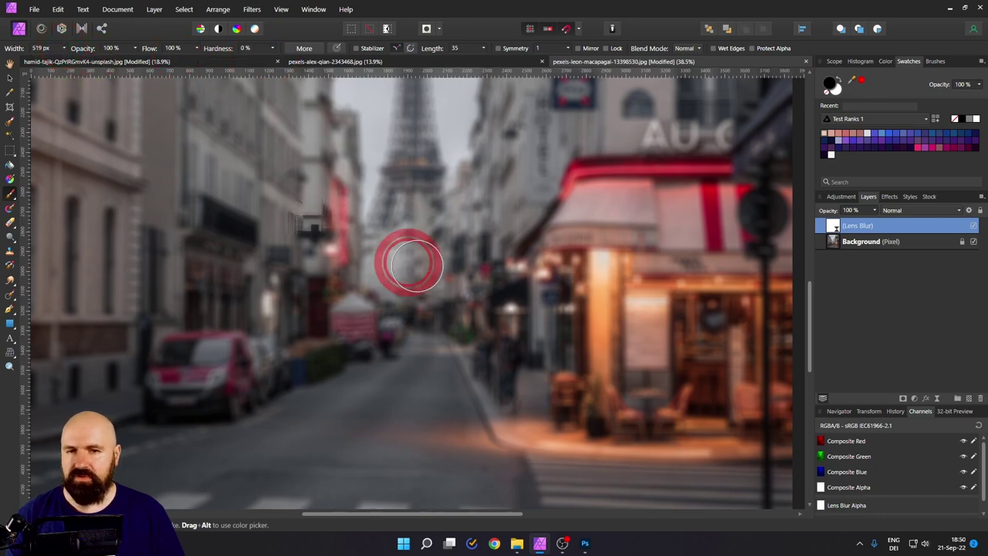
- Enlarge the mask brush to 1565.5 px and lower its opacity to 15%
mouse_move(501, 327)
left_mouse_down()
mouse_move(716, 285)
mouse_move(660, 295)
left_mouse_up()
left_click(135, 48)
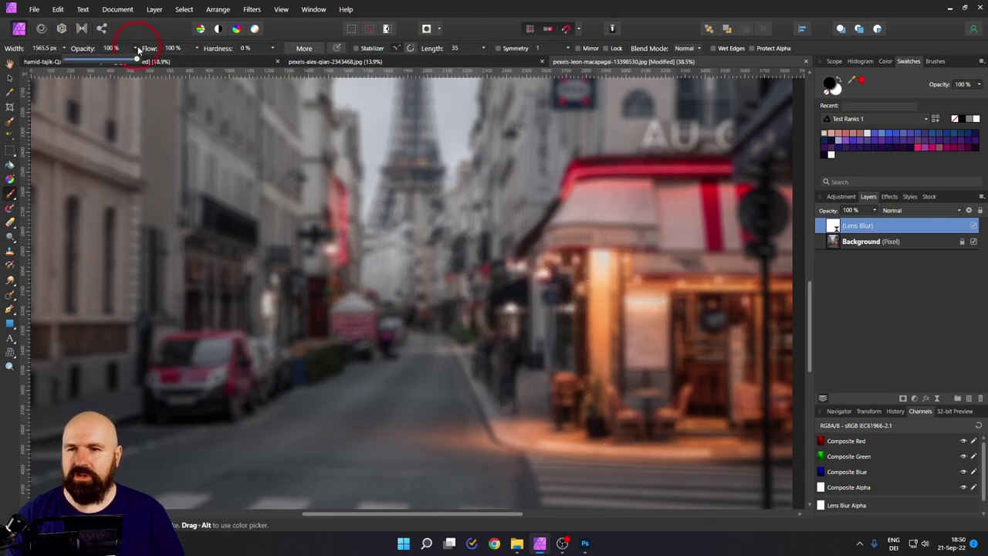
left_click_drag(137, 61, 80, 62)
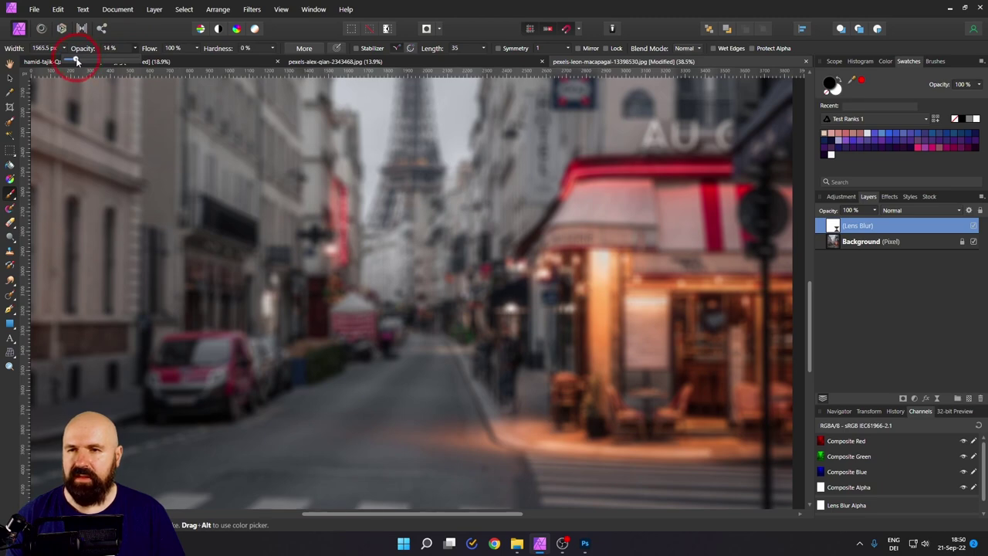
left_click_drag(77, 61, 77, 61)
- Paint black over the corner café on the lens blur mask to bring it back into focus
mouse_move(650, 353)
left_mouse_down()
mouse_move(638, 316)
mouse_move(652, 325)
mouse_move(646, 294)
mouse_move(637, 351)
mouse_move(628, 259)
mouse_move(599, 382)
mouse_move(641, 317)
mouse_move(677, 303)
mouse_move(682, 407)
mouse_move(687, 245)
mouse_move(696, 262)
mouse_move(622, 301)
mouse_move(563, 312)
mouse_move(567, 347)
mouse_move(589, 383)
mouse_move(633, 412)
mouse_move(662, 415)
mouse_move(576, 418)
mouse_move(573, 251)
mouse_move(592, 192)
mouse_move(618, 370)
mouse_move(682, 381)
mouse_move(738, 409)
mouse_move(717, 436)
mouse_move(710, 395)
mouse_move(580, 407)
mouse_move(604, 408)
mouse_move(574, 428)
mouse_move(661, 328)
left_mouse_up()
left_click(652, 324)
mouse_move(595, 363)
left_mouse_down()
mouse_move(553, 348)
mouse_move(350, 345)
left_mouse_up()
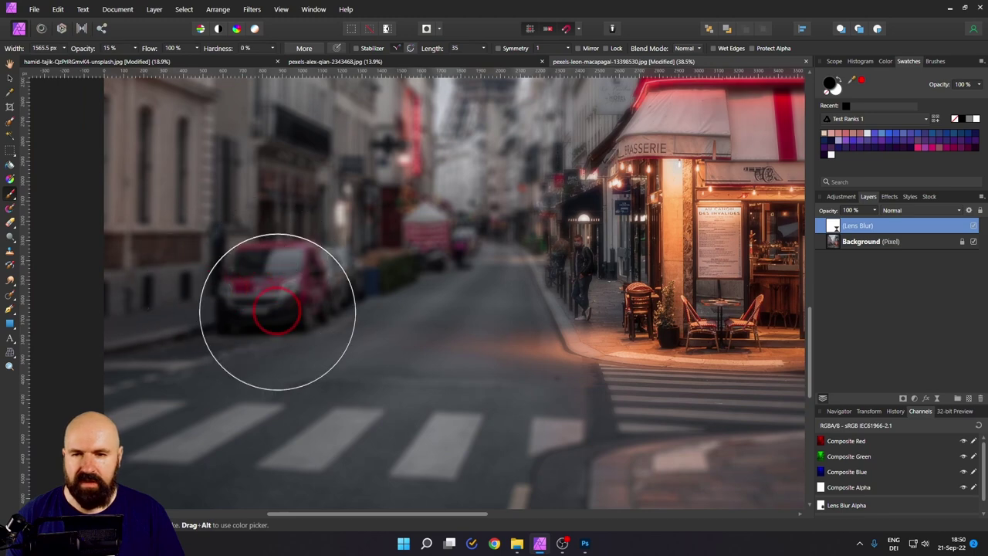
- Paint away the lens blur on the foreground street, the red van, the near left building and the café's upper facade
left_click_drag(277, 311, 655, 368)
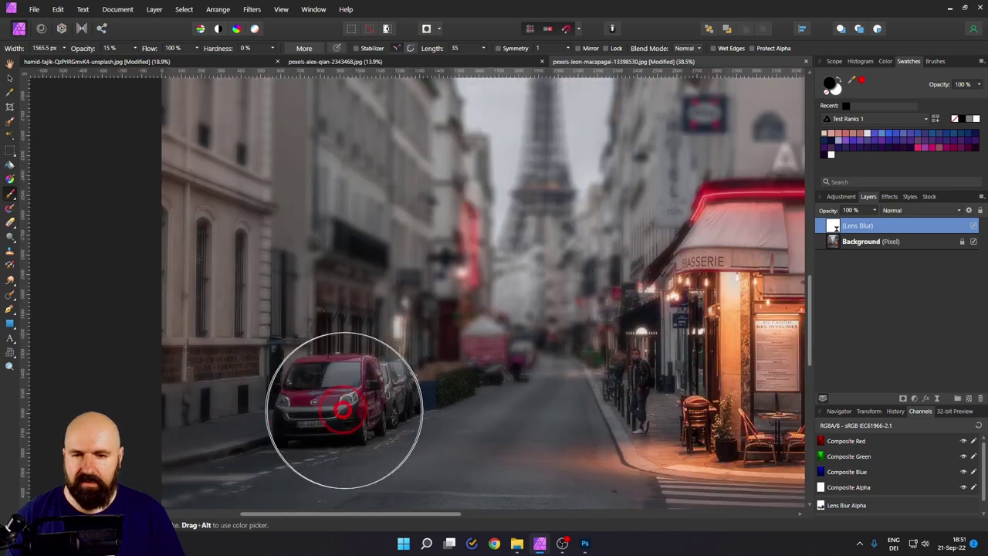
left_click_drag(347, 408, 216, 353)
left_click_drag(207, 250, 241, 400)
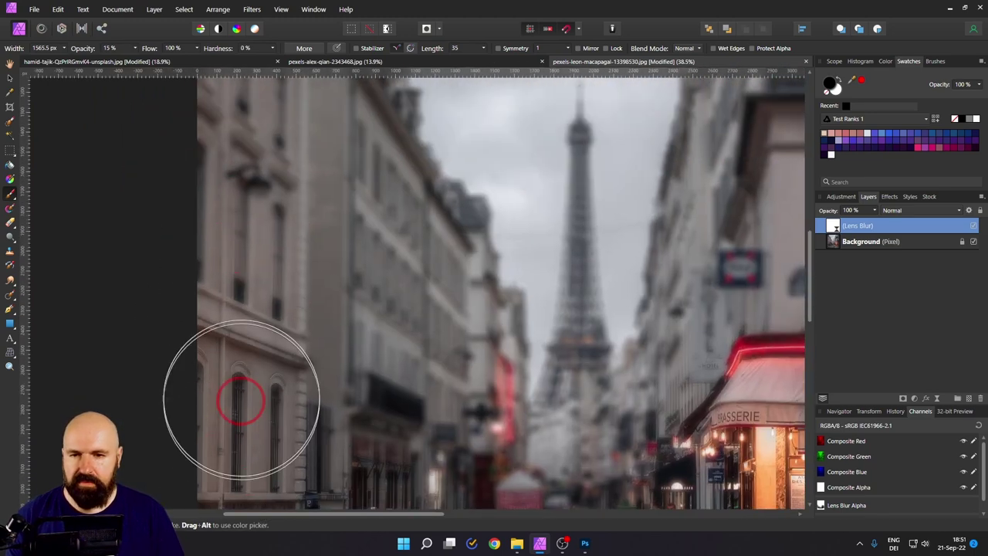
scroll(264, 209, "up", 4)
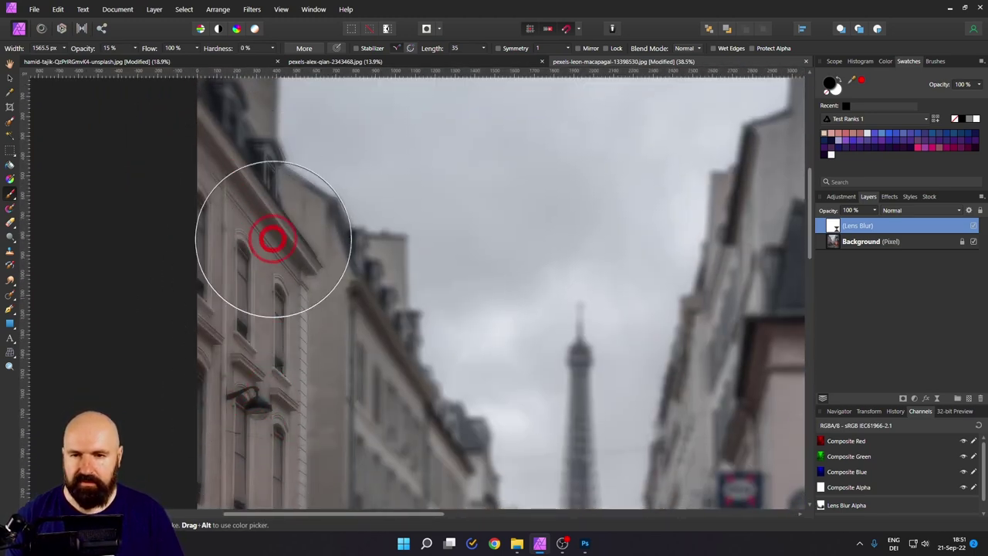
scroll(273, 239, "down", 3)
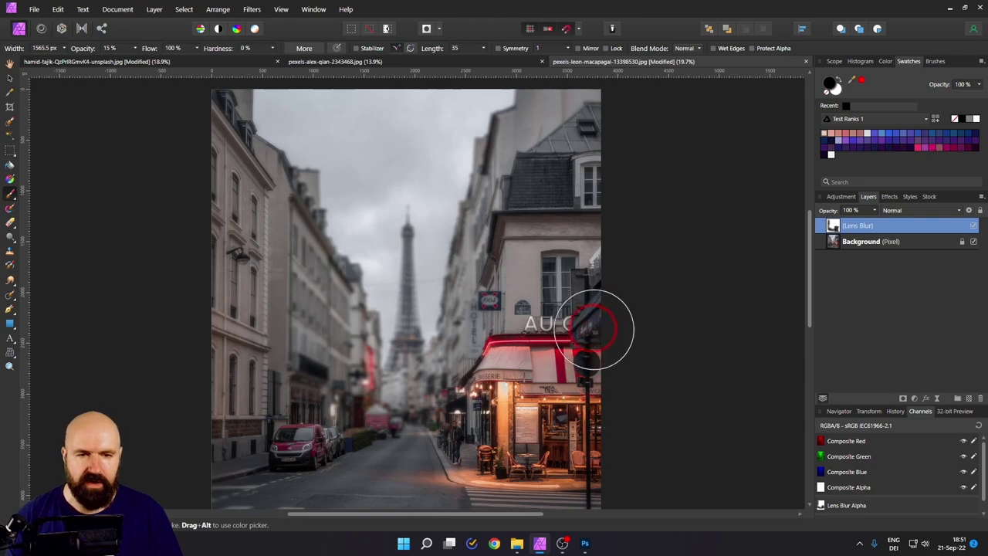
scroll(593, 327, "up", 4)
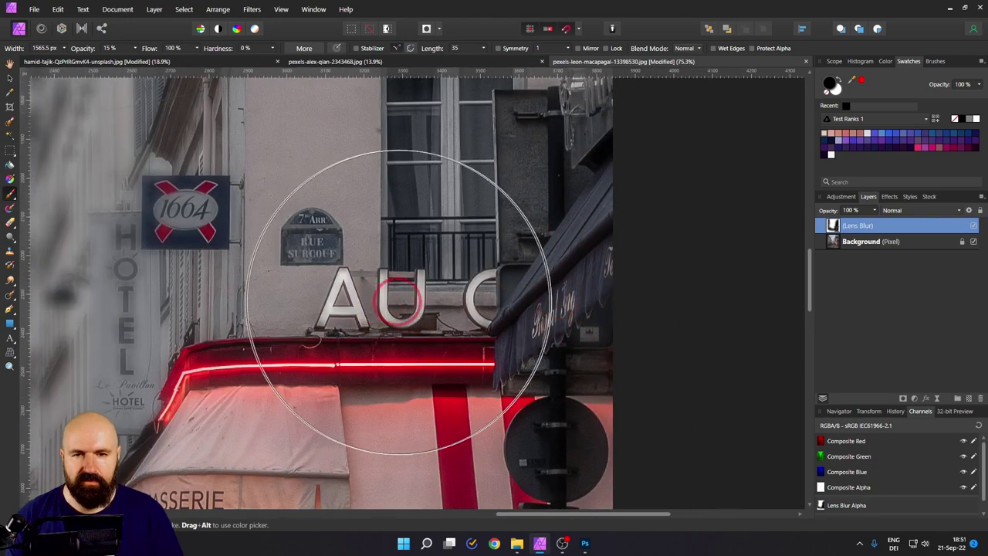
- Reduce the mask brush to 199.7 px, switch its colour to white and raise the opacity to 46%
mouse_move(518, 286)
left_mouse_down()
mouse_move(49, 351)
mouse_move(75, 353)
left_mouse_up()
mouse_move(525, 284)
left_mouse_down()
mouse_move(535, 283)
mouse_move(522, 283)
left_mouse_up()
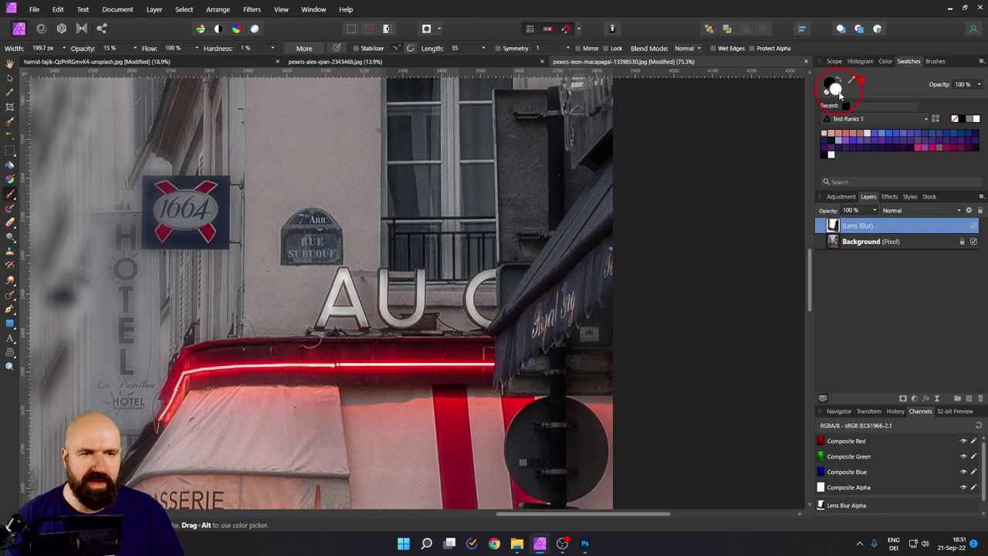
mouse_move(510, 107)
left_mouse_down()
mouse_move(521, 133)
mouse_move(592, 119)
left_mouse_up()
mouse_move(131, 51)
left_mouse_down()
mouse_move(154, 55)
mouse_move(146, 57)
left_mouse_up()
- Paint the blur back over the foreground dark awning, pole and round sign beside the café, and check the whole photo
mouse_move(526, 132)
left_mouse_down()
mouse_move(520, 411)
mouse_move(535, 391)
mouse_move(525, 371)
mouse_move(594, 381)
mouse_move(606, 343)
mouse_move(589, 377)
left_mouse_up()
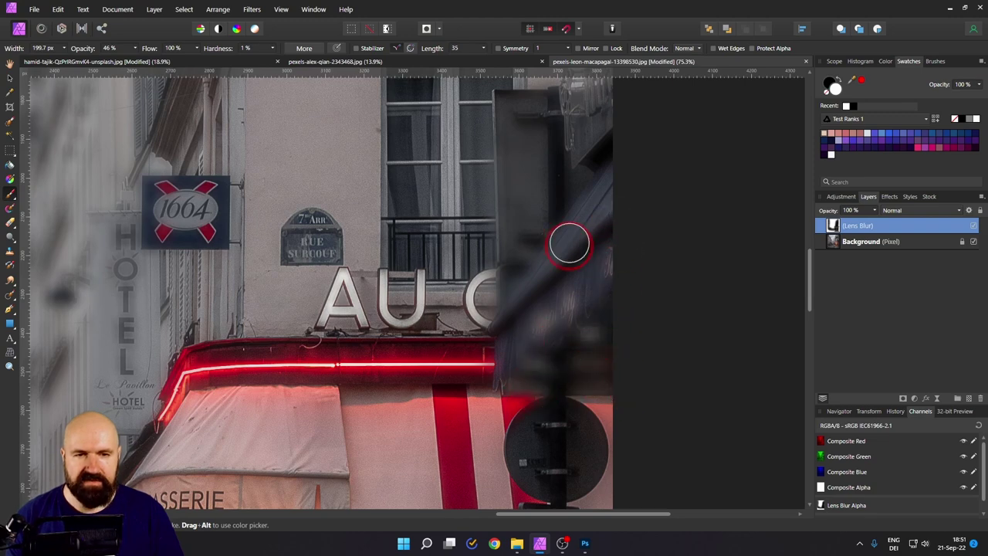
scroll(567, 289, "up", 4)
mouse_move(616, 218)
left_mouse_down()
mouse_move(570, 271)
mouse_move(580, 267)
mouse_move(551, 314)
mouse_move(499, 294)
mouse_move(494, 395)
mouse_move(497, 362)
mouse_move(525, 451)
left_mouse_up()
scroll(518, 260, "down", 4)
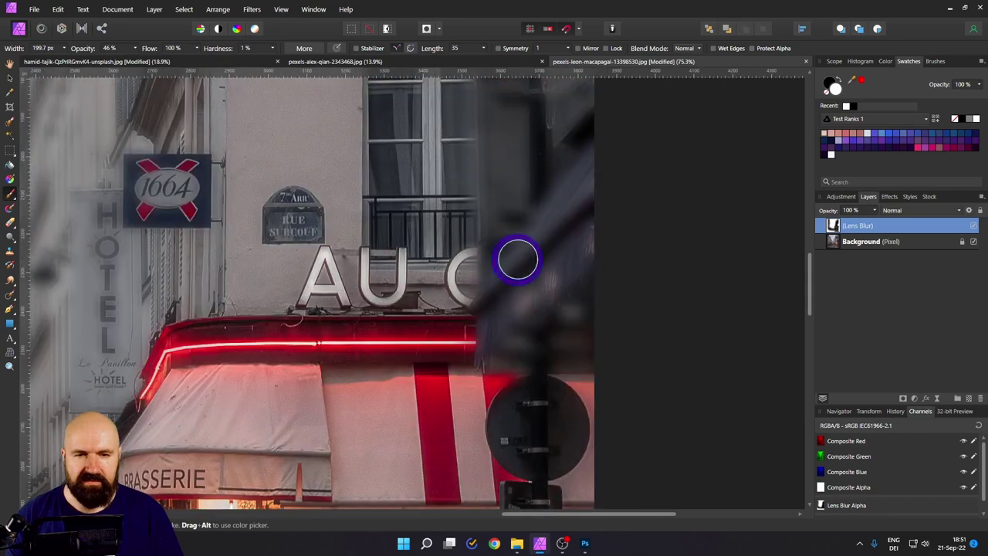
mouse_move(521, 367)
left_mouse_down()
mouse_move(553, 411)
mouse_move(584, 429)
mouse_move(569, 439)
mouse_move(542, 405)
mouse_move(502, 409)
left_mouse_up()
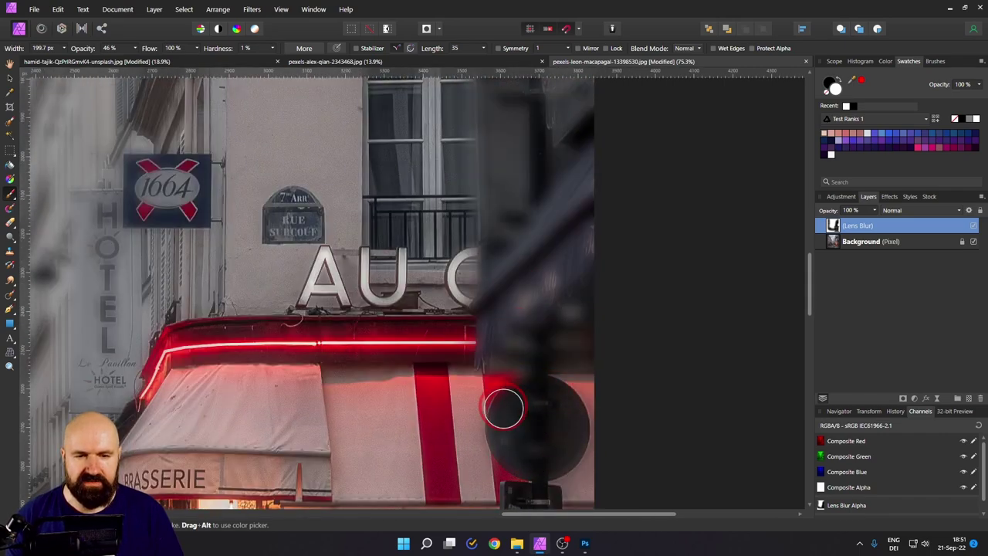
left_click_drag(547, 474, 531, 294)
scroll(513, 294, "down", 4)
scroll(514, 318, "up", 3)
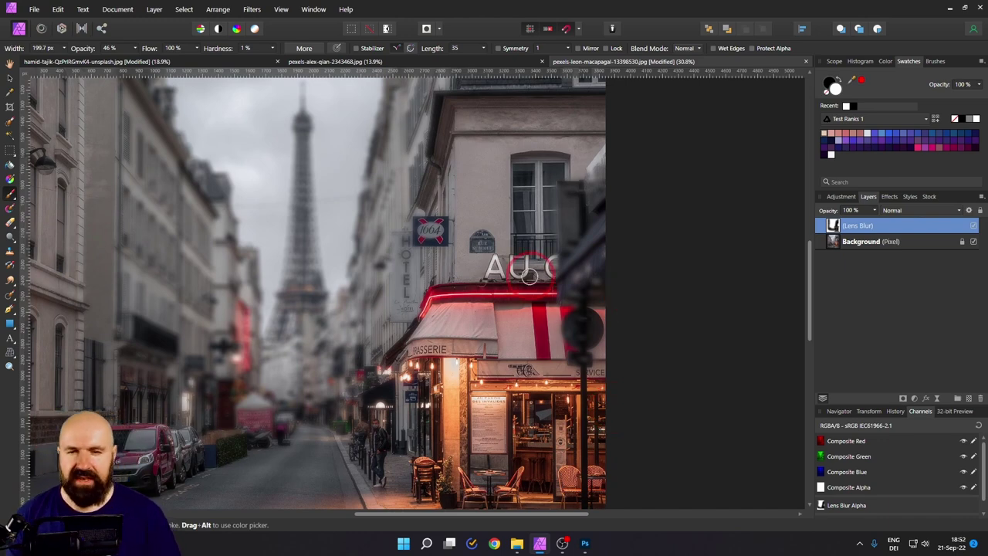
scroll(456, 292, "down", 1)
left_click_drag(456, 291, 539, 263)
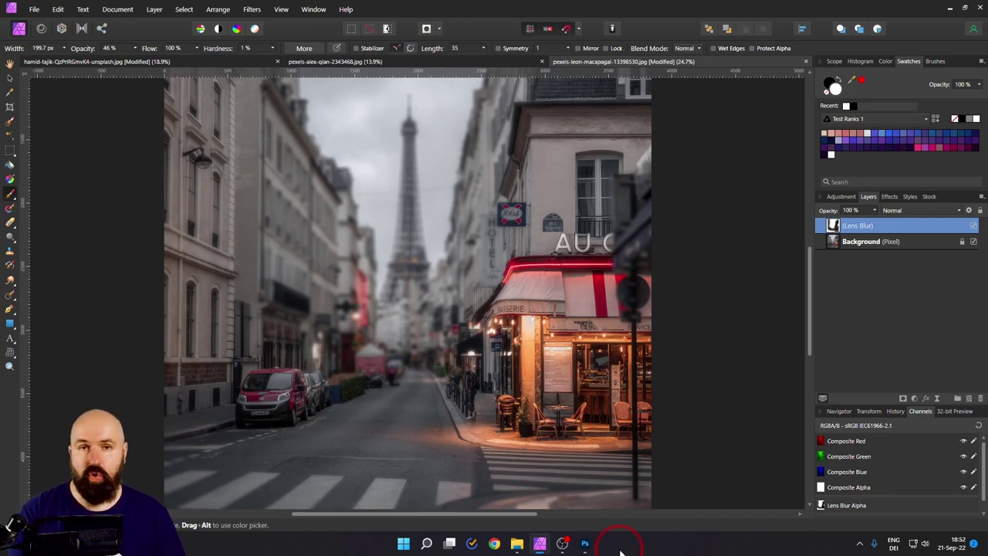
- Switch to Photoshop and enable the Depth Blur neural filter on the Paris street photo
left_click(586, 545)
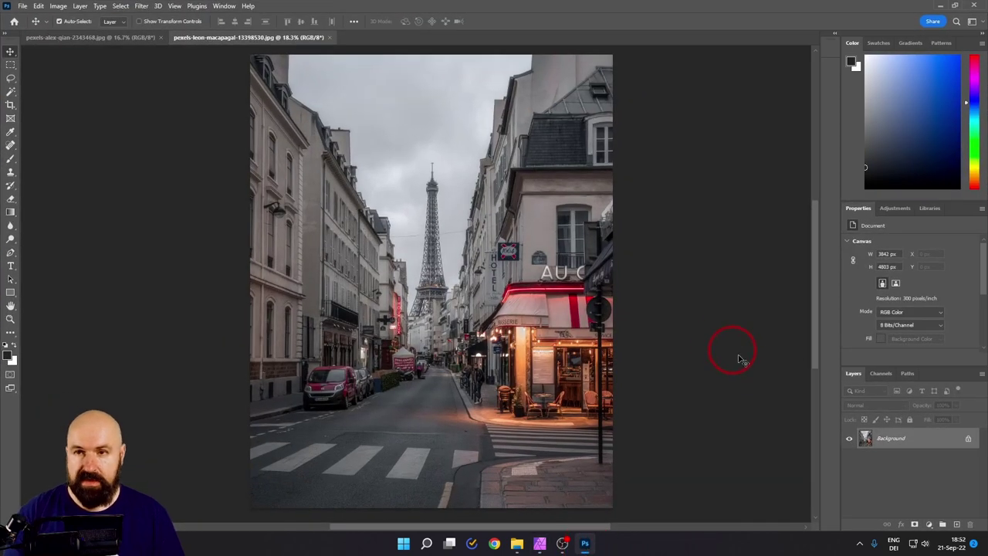
left_click(142, 6)
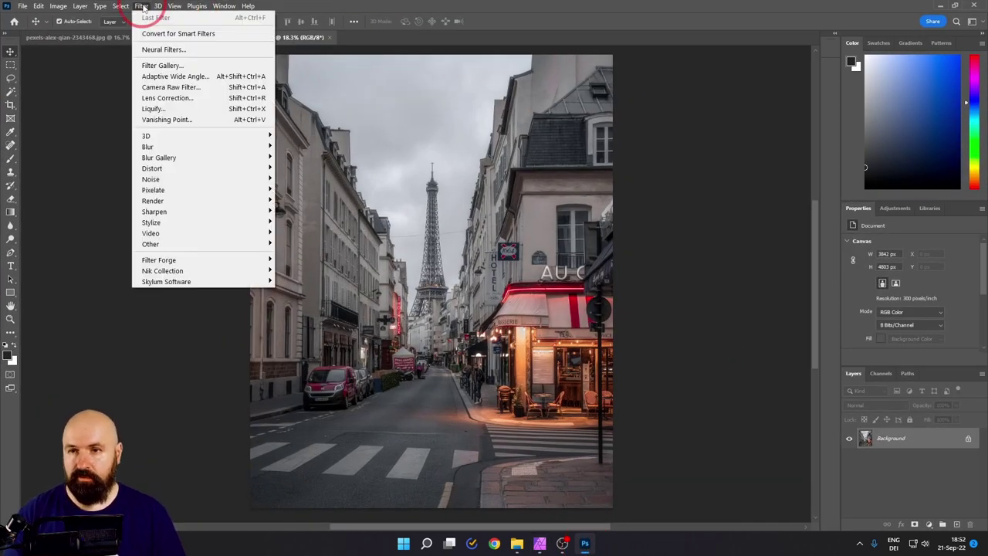
left_click(158, 51)
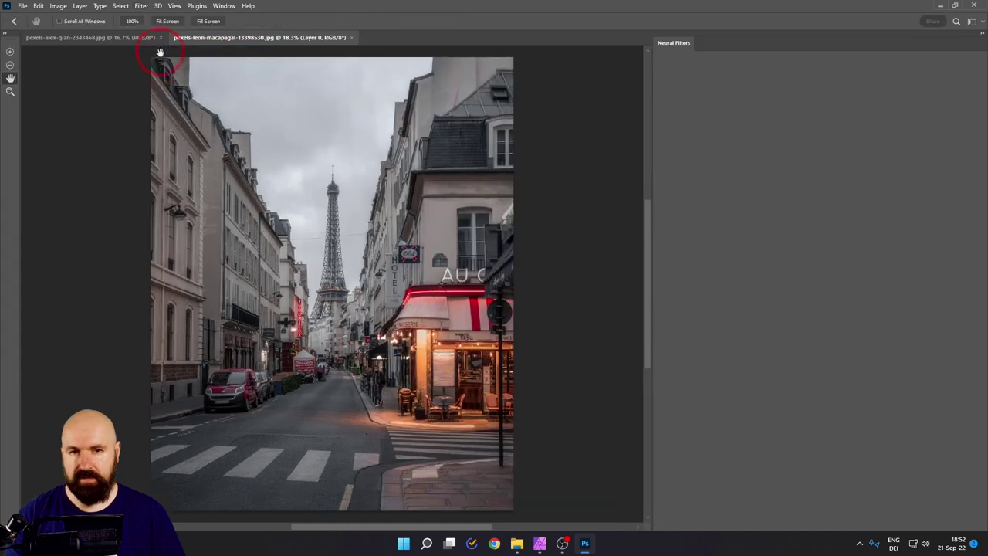
left_click(684, 347)
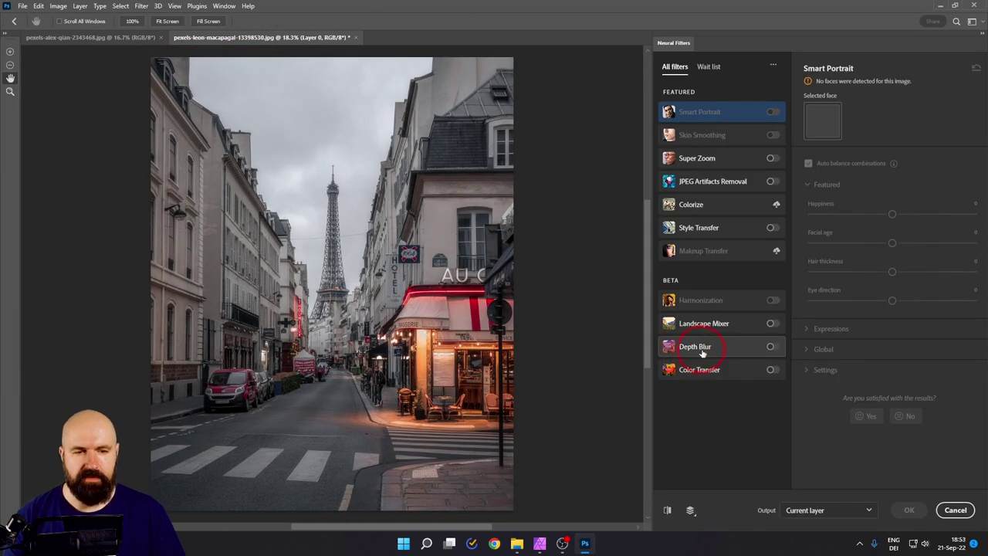
left_click(771, 348)
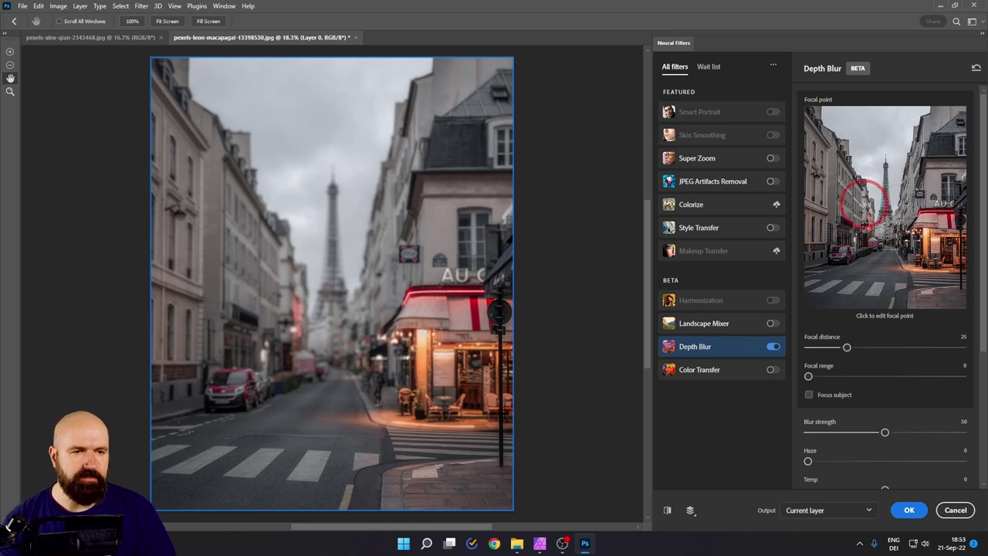
- Place the Depth Blur focal point on the café and set the blur strength to 27
left_click(930, 237)
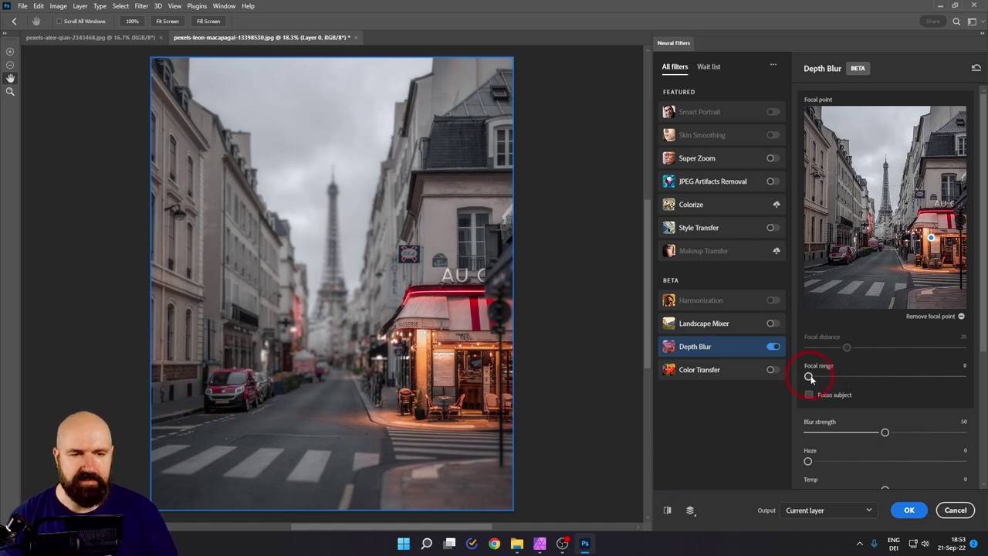
left_click(847, 431)
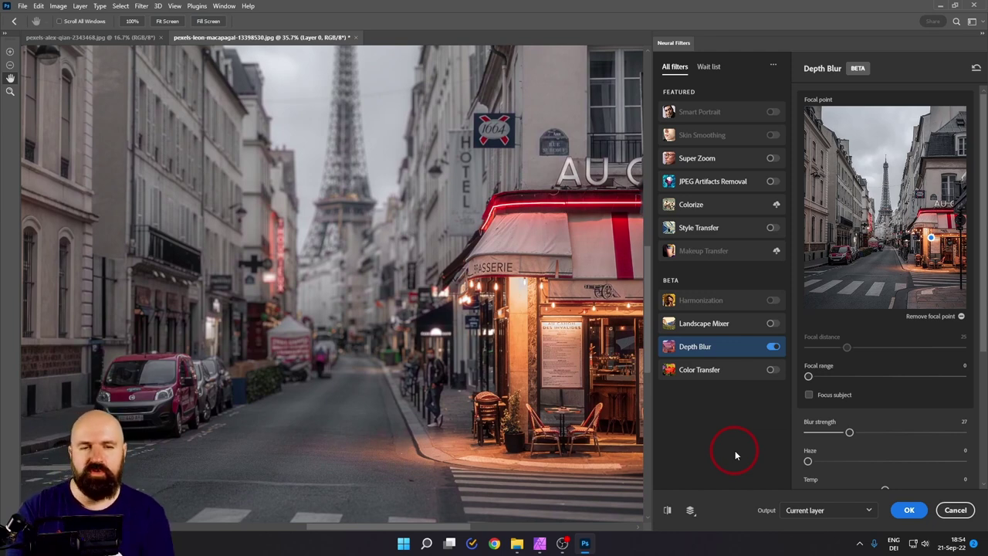
- Warm the Depth Blur result with Temp +8 and raise Grain to 100
scroll(898, 332, "down", 5)
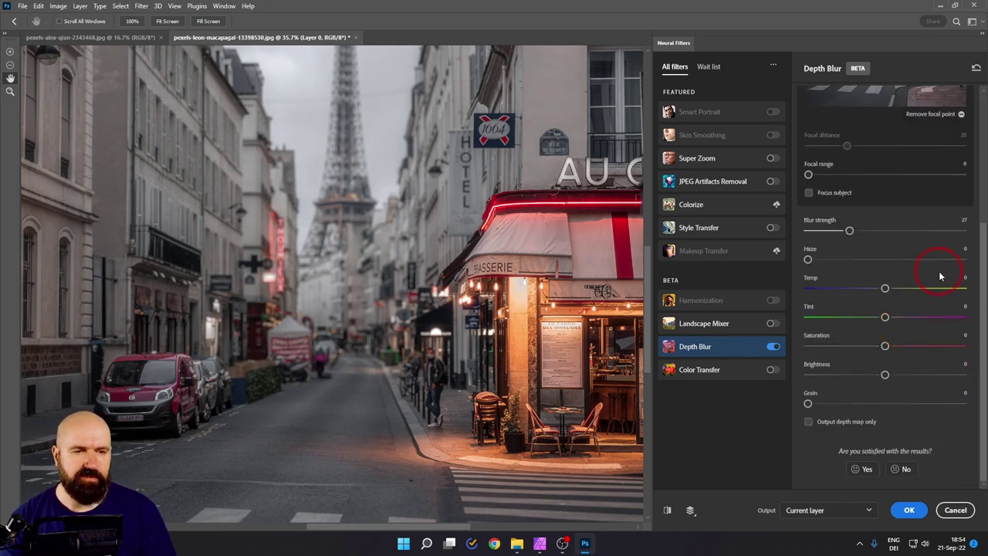
left_click(898, 289)
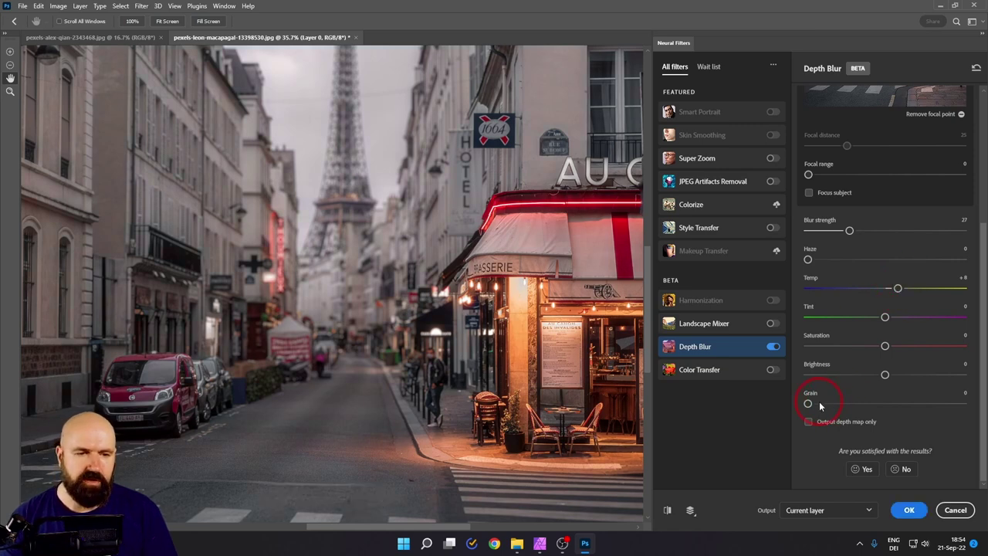
left_click(922, 404)
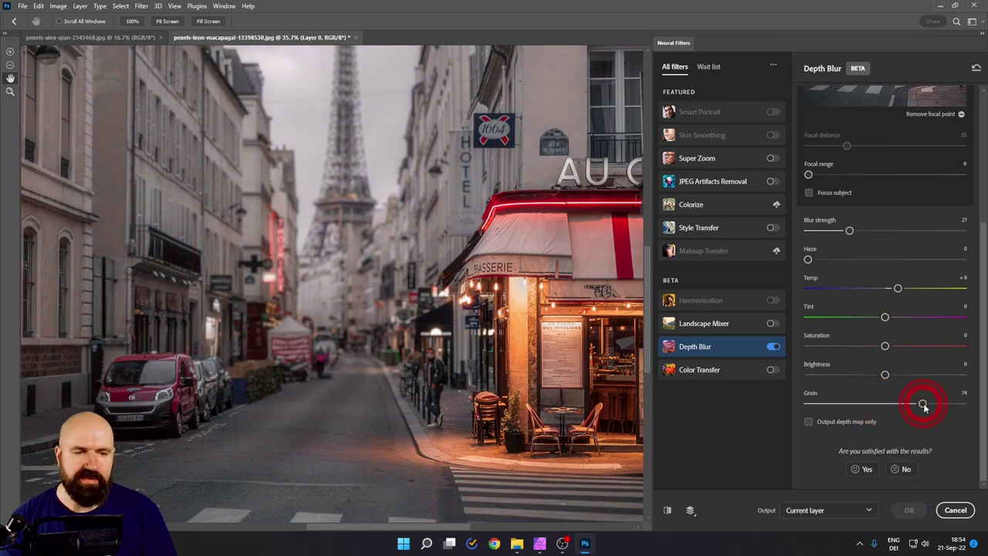
left_click_drag(924, 405, 976, 406)
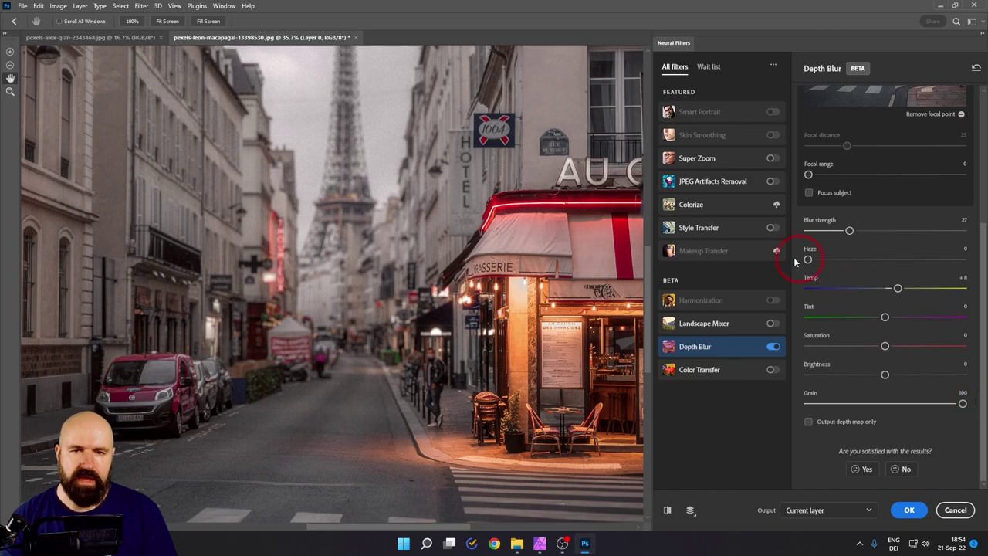
- Inspect the grain in the blurred background up close and move the focal point to the Eiffel Tower
scroll(385, 211, "up", 9)
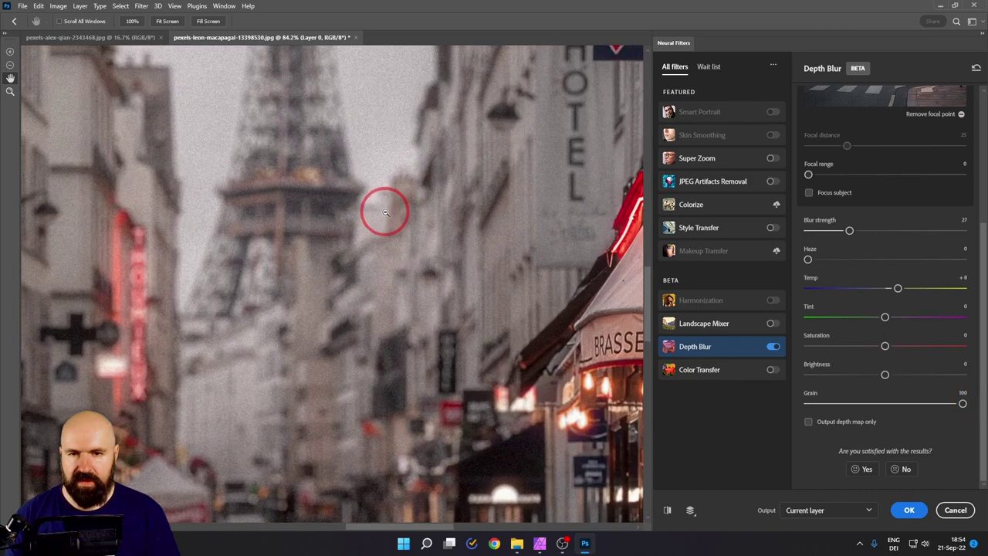
scroll(385, 212, "up", 4)
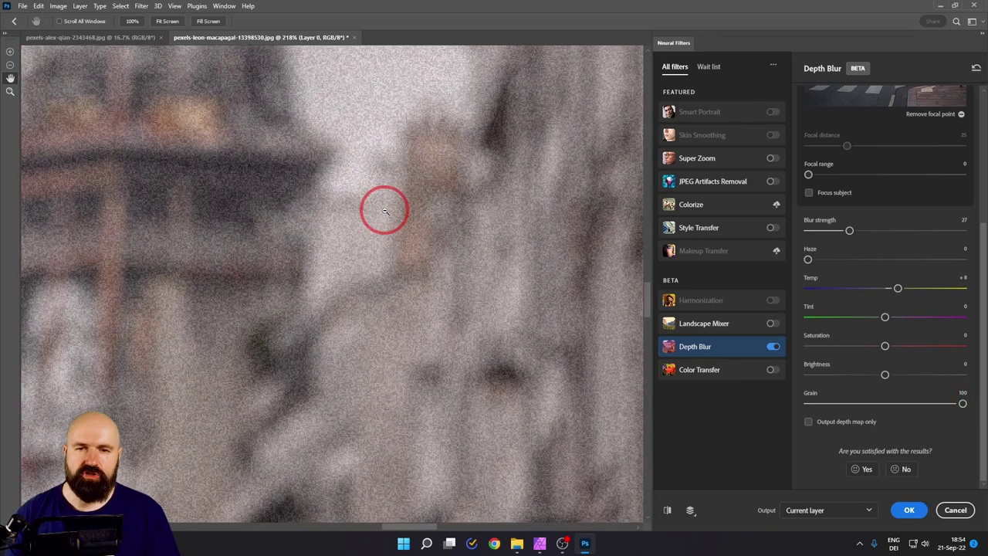
scroll(389, 288, "down", 5)
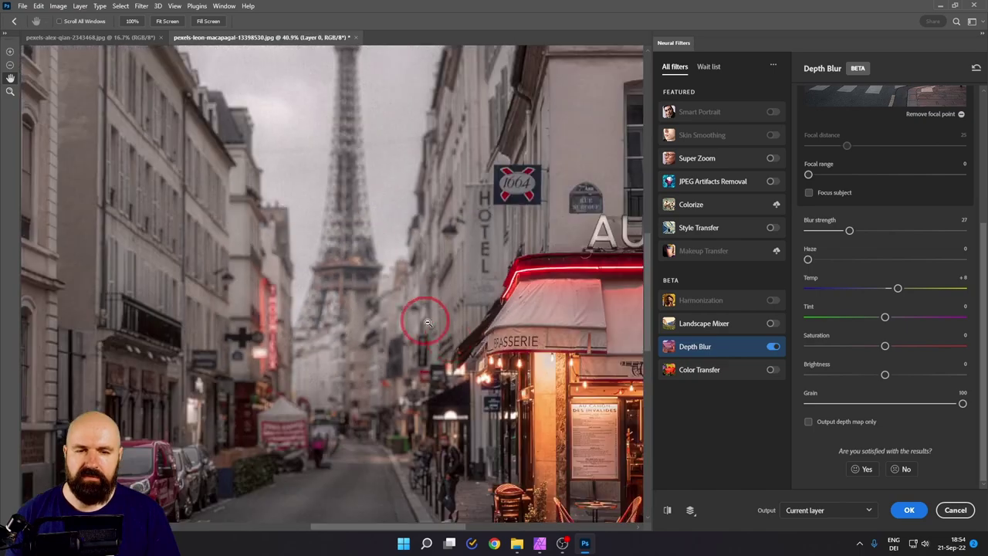
scroll(338, 278, "up", 4)
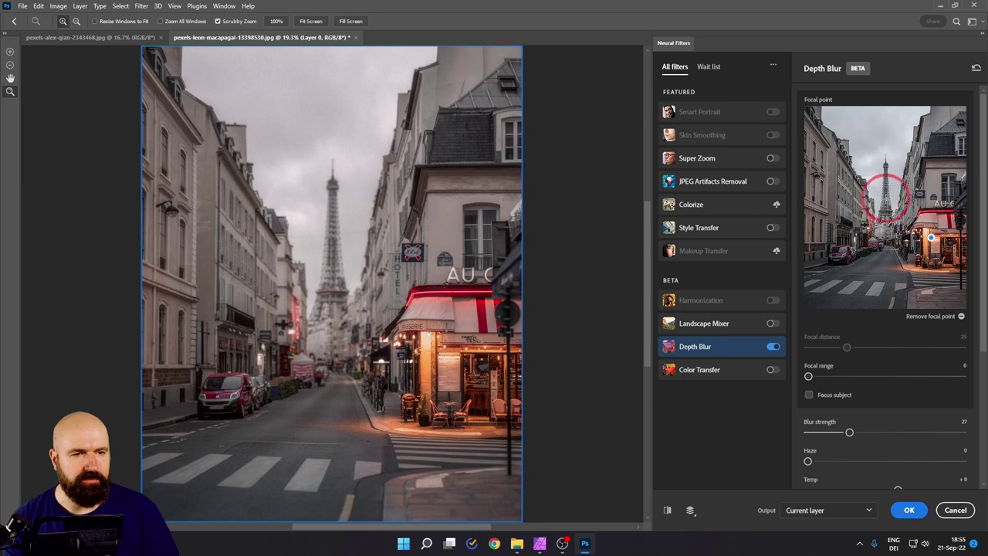
left_click(883, 202)
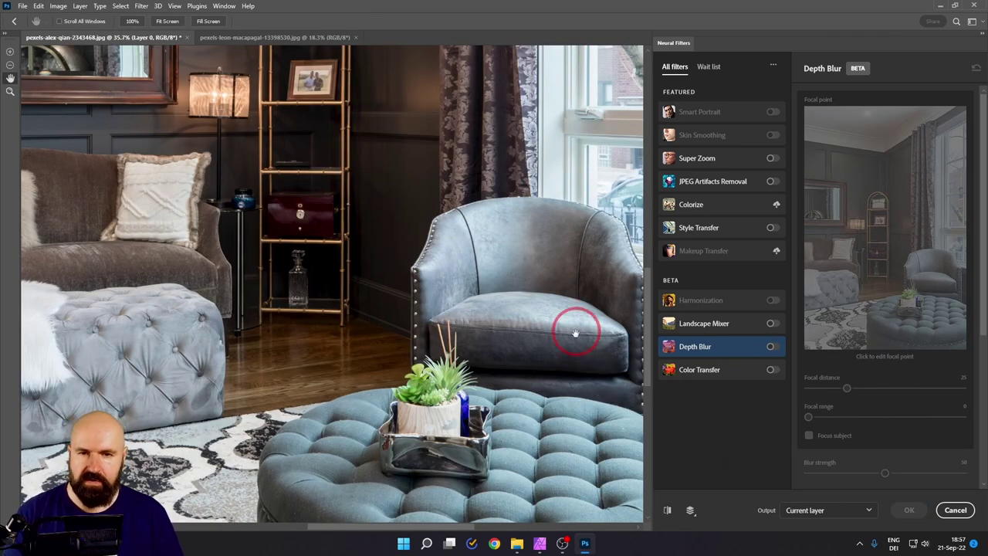
- Enable Depth Blur on the living room photo, focusing first on the potted plant and then on the armchair
left_click(772, 348)
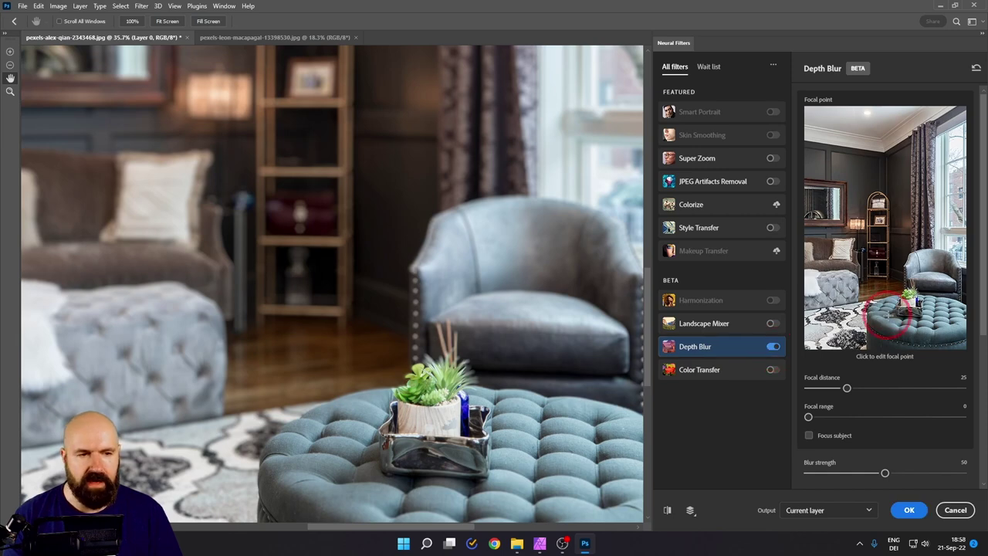
left_click(911, 301)
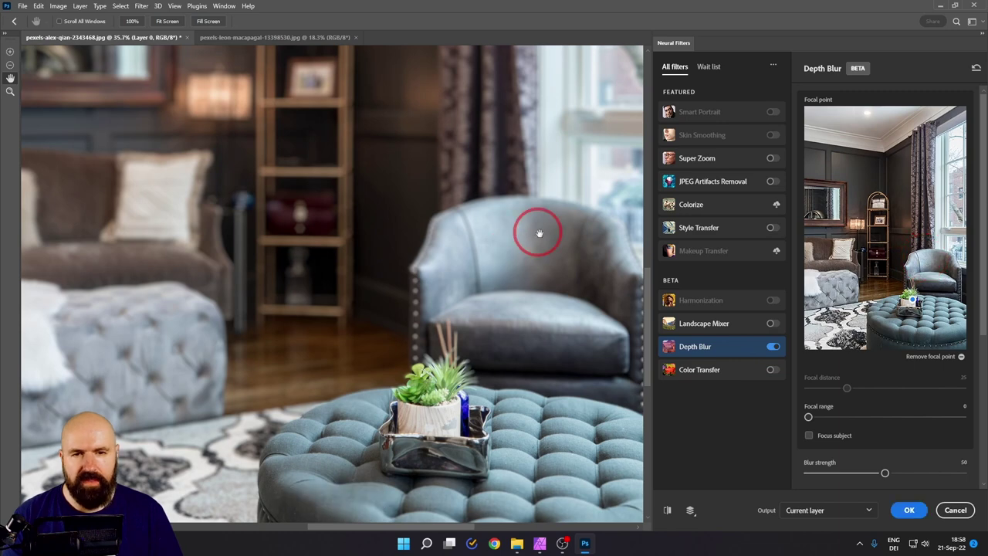
left_click(922, 256)
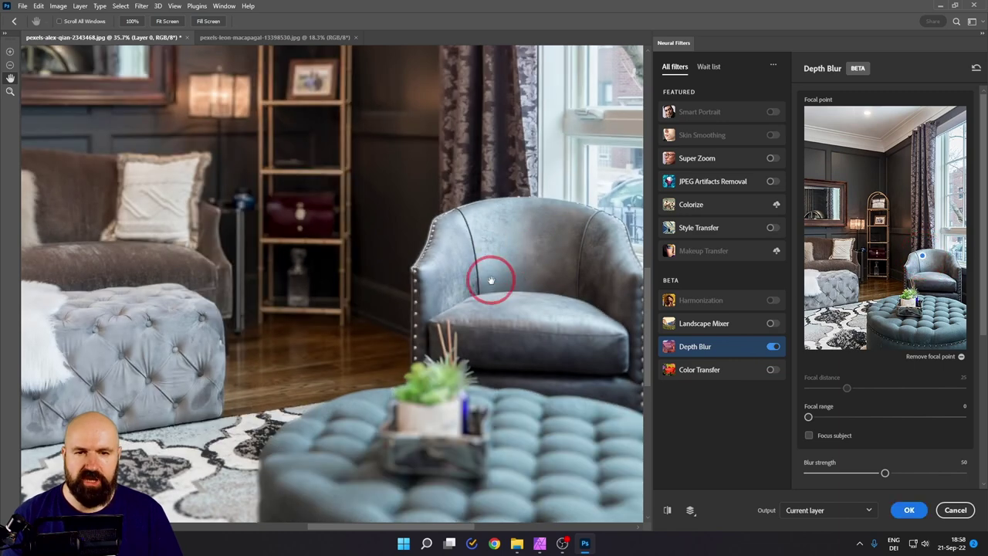